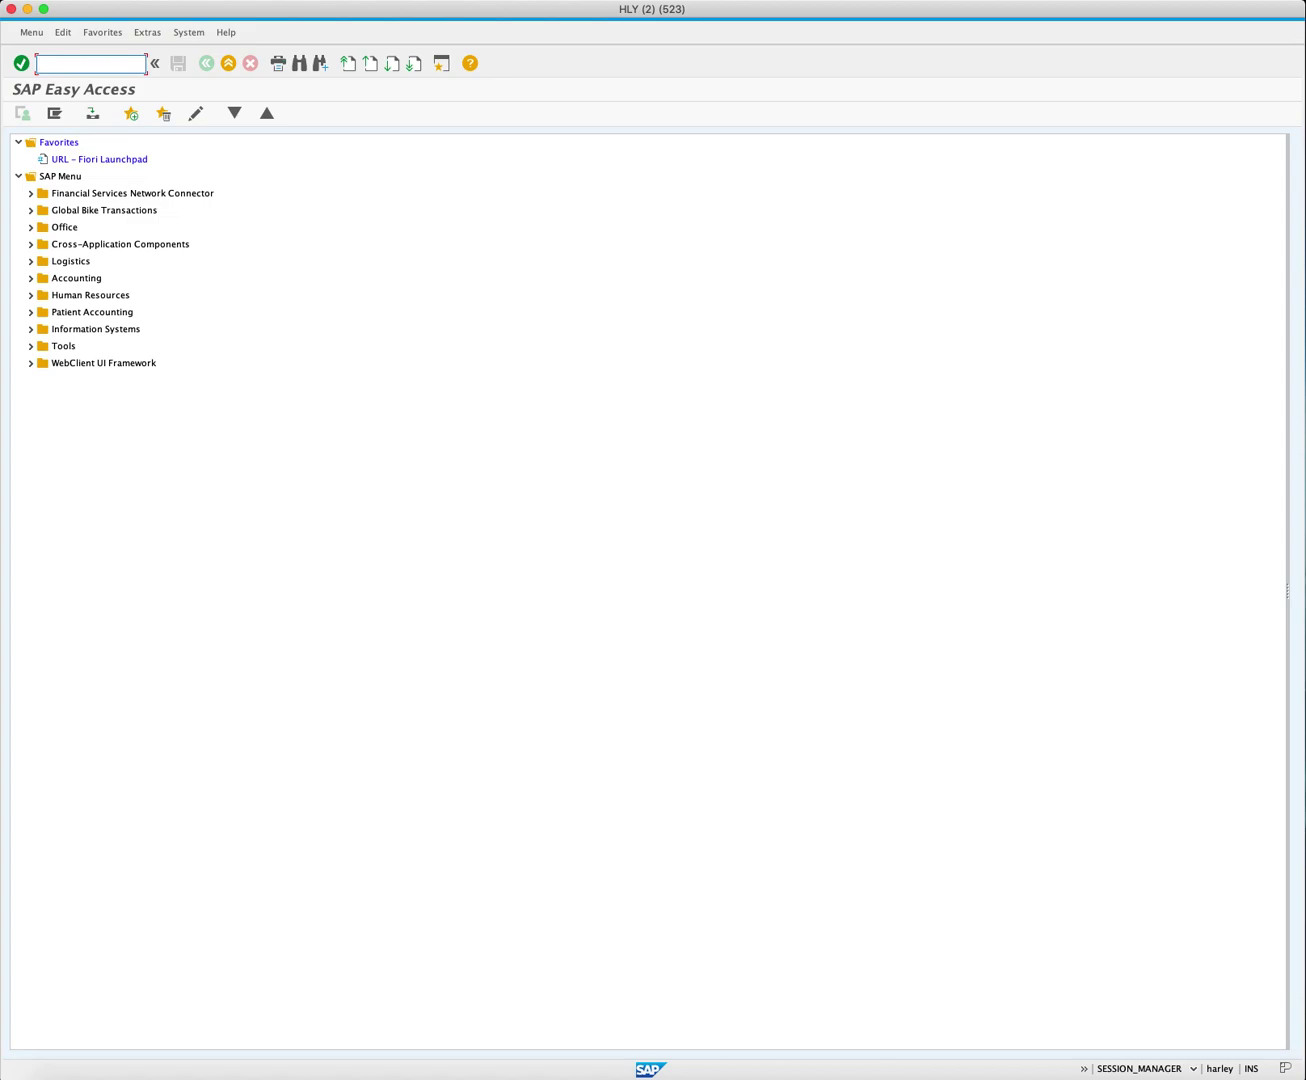
Launch transaction MB21 to create a reservation
{"action": "type", "text": "MB21"}
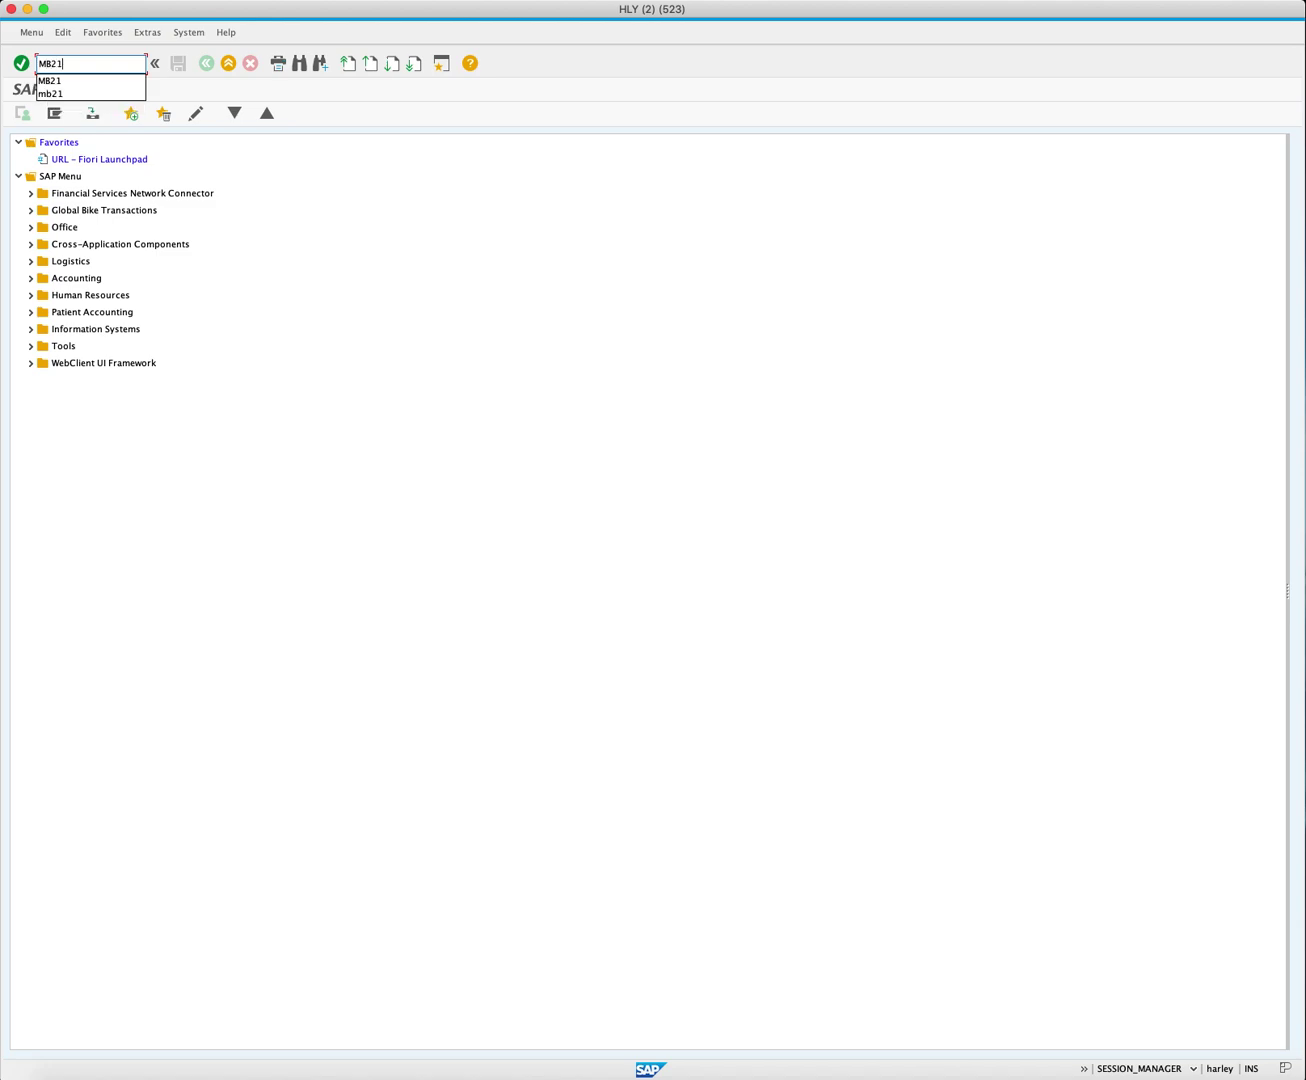
{"action": "key", "text": "Return"}
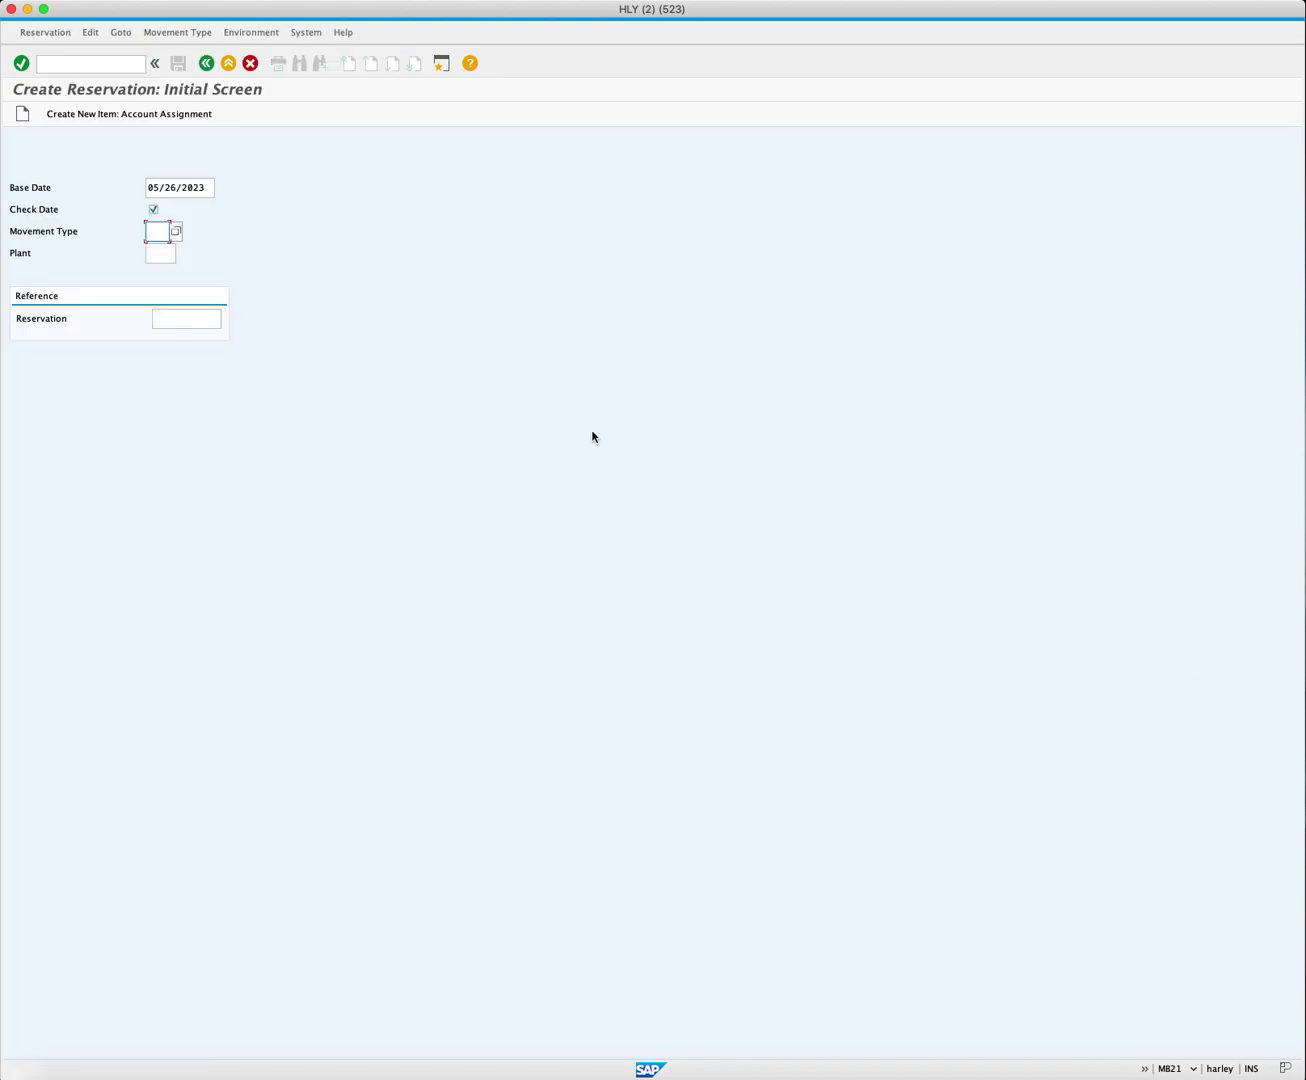
Place the cursor in the Base Date field showing 05/26/2023
{"action": "left_click", "coordinate": [209, 187]}
Pick movement type 251 from the value list, set plant MI00, and continue to New Items
{"action": "left_click", "coordinate": [163, 232]}
{"action": "left_click", "coordinate": [176, 231]}
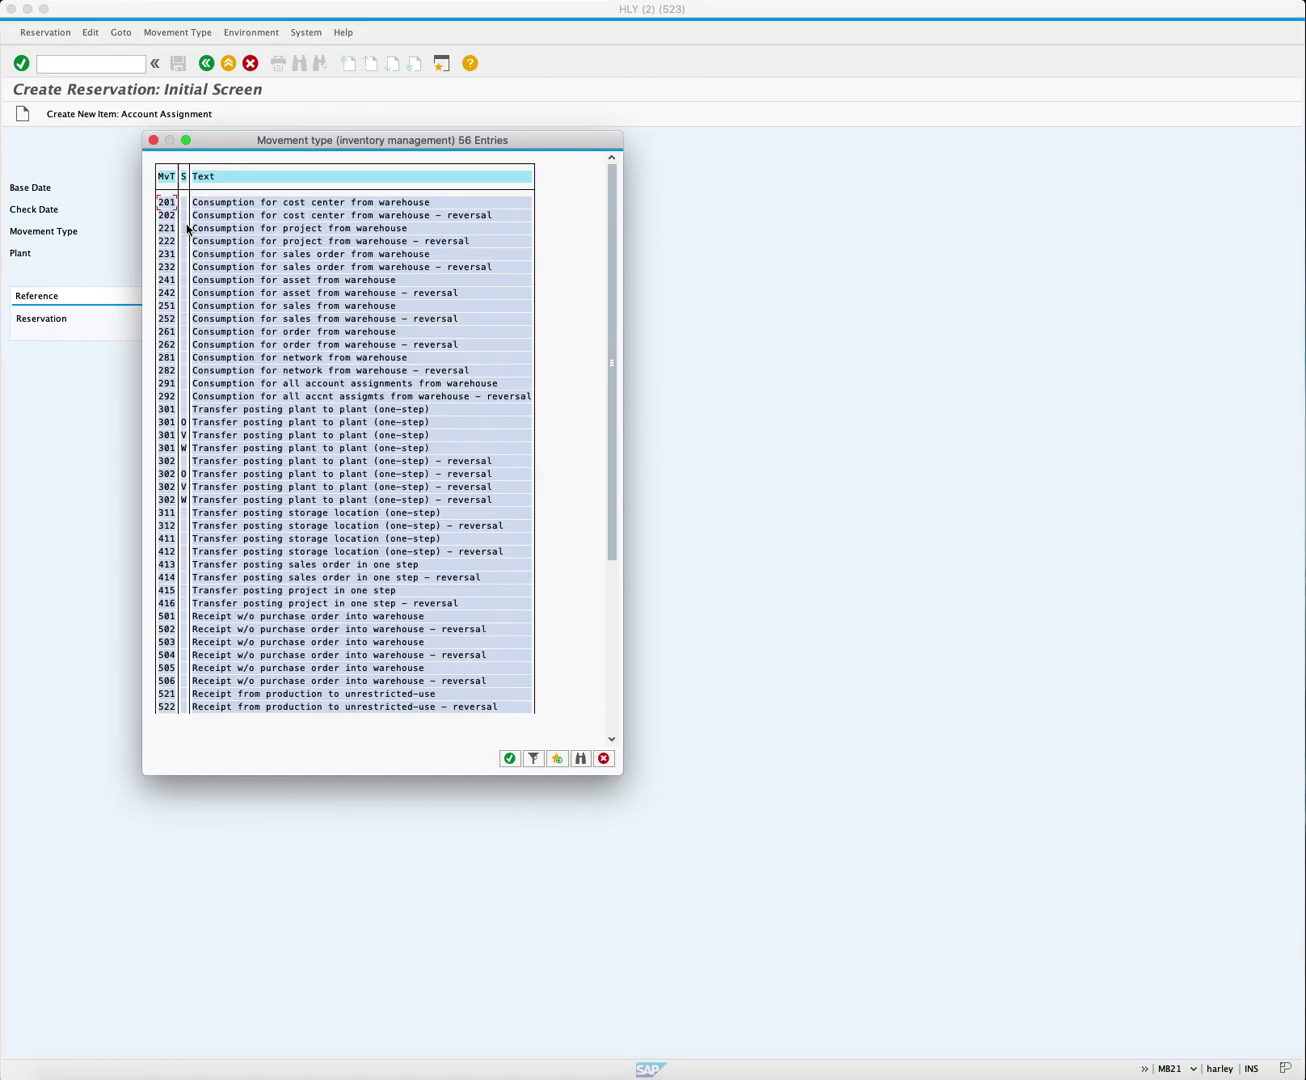
{"action": "double_click", "coordinate": [165, 310]}
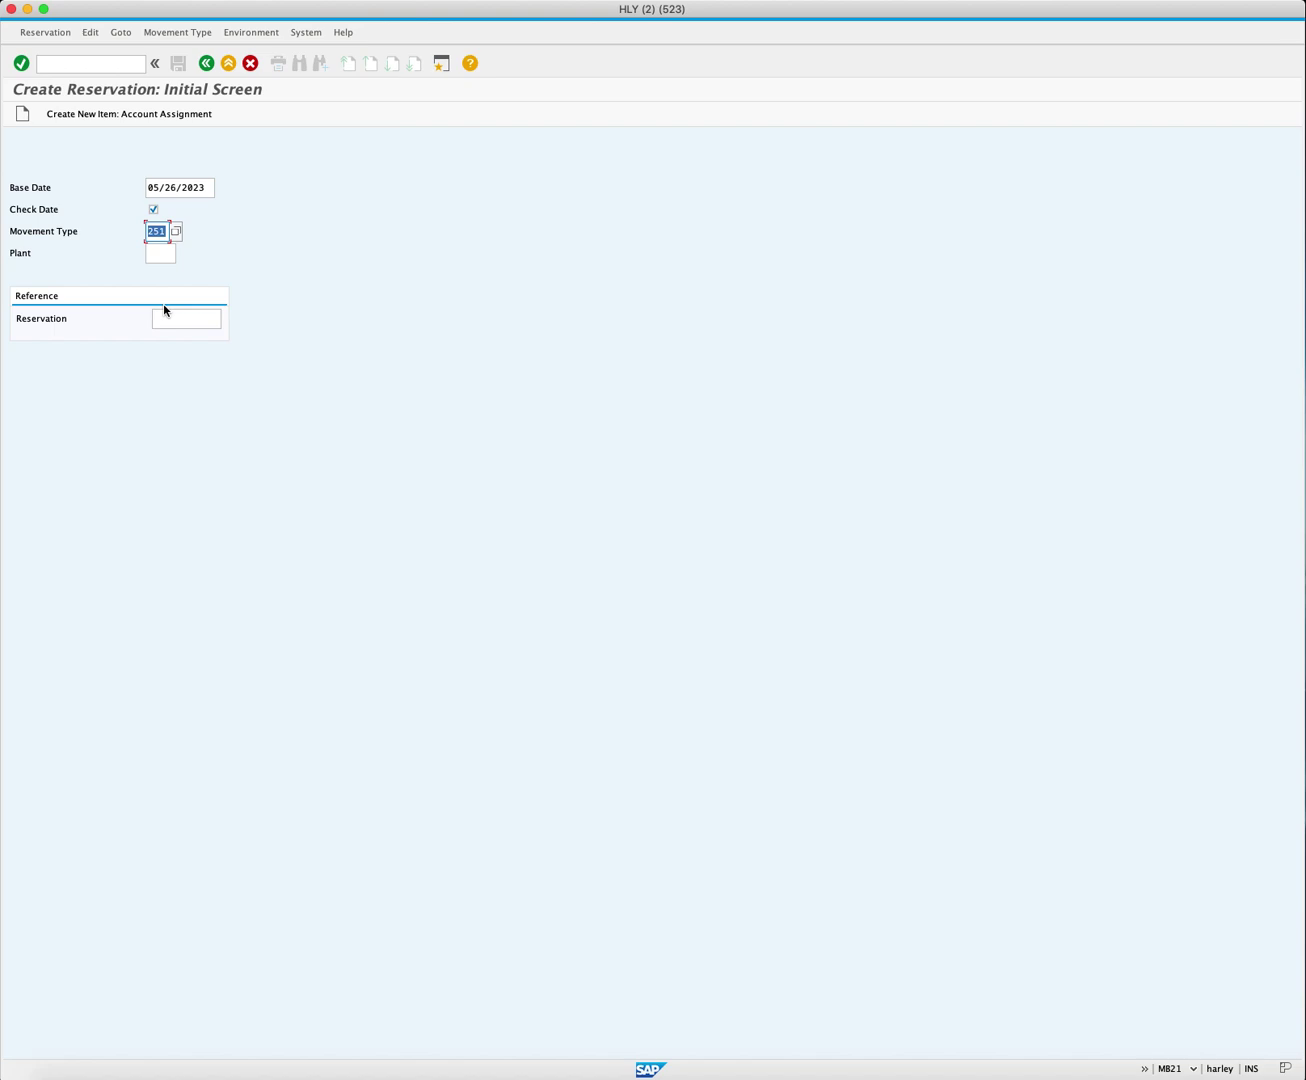
{"action": "left_click", "coordinate": [162, 253]}
{"action": "type", "text": "MI30"}
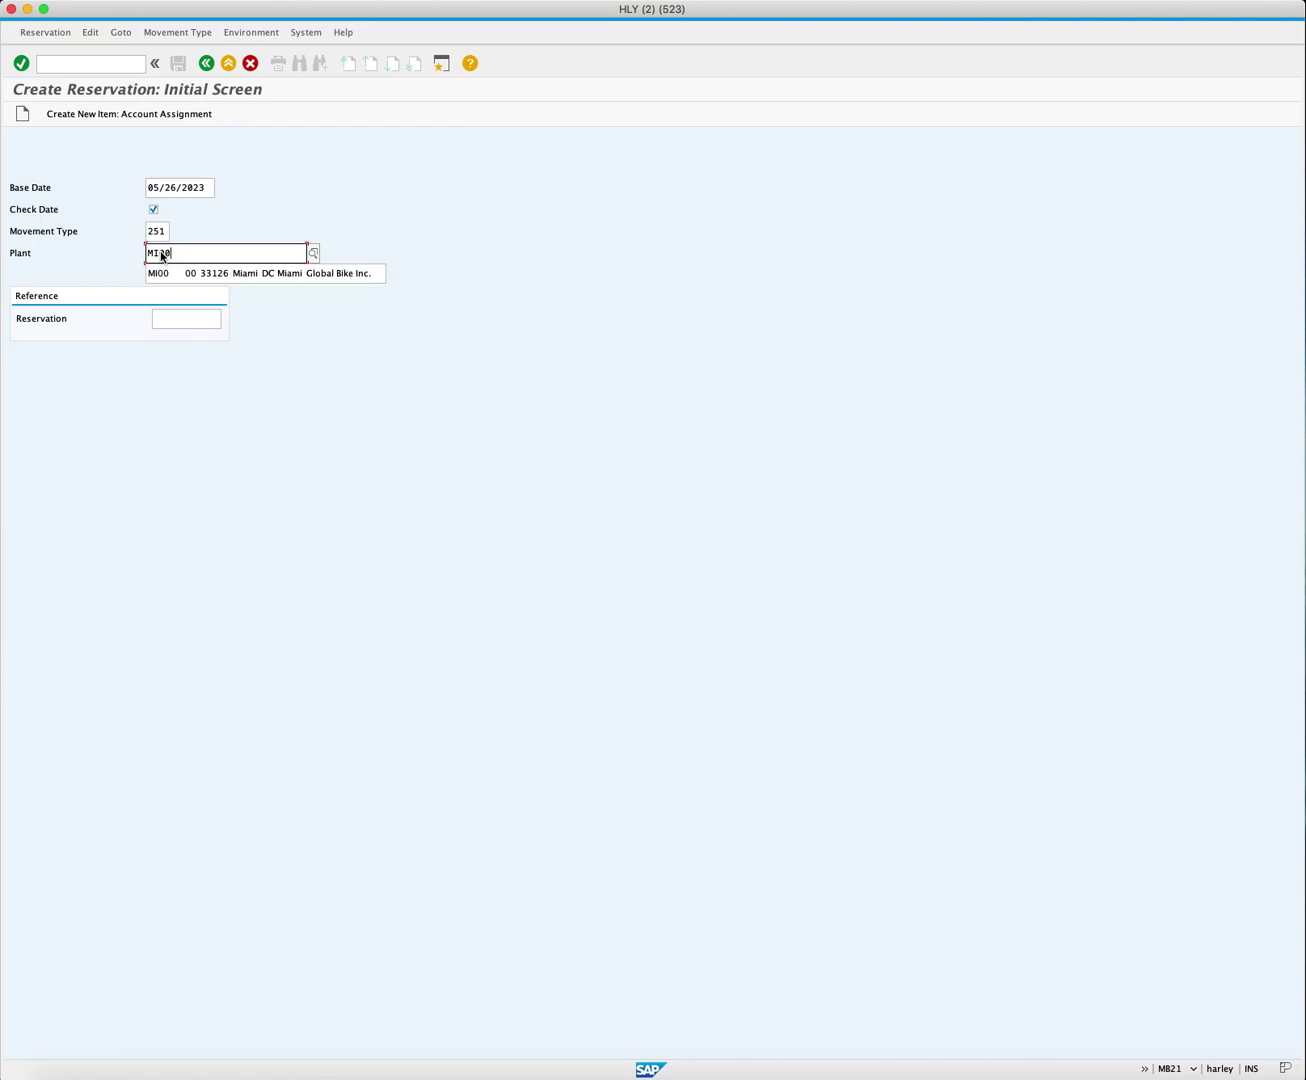
{"action": "key", "text": "Down"}
{"action": "key", "text": "Return"}
{"action": "key", "text": "Return"}
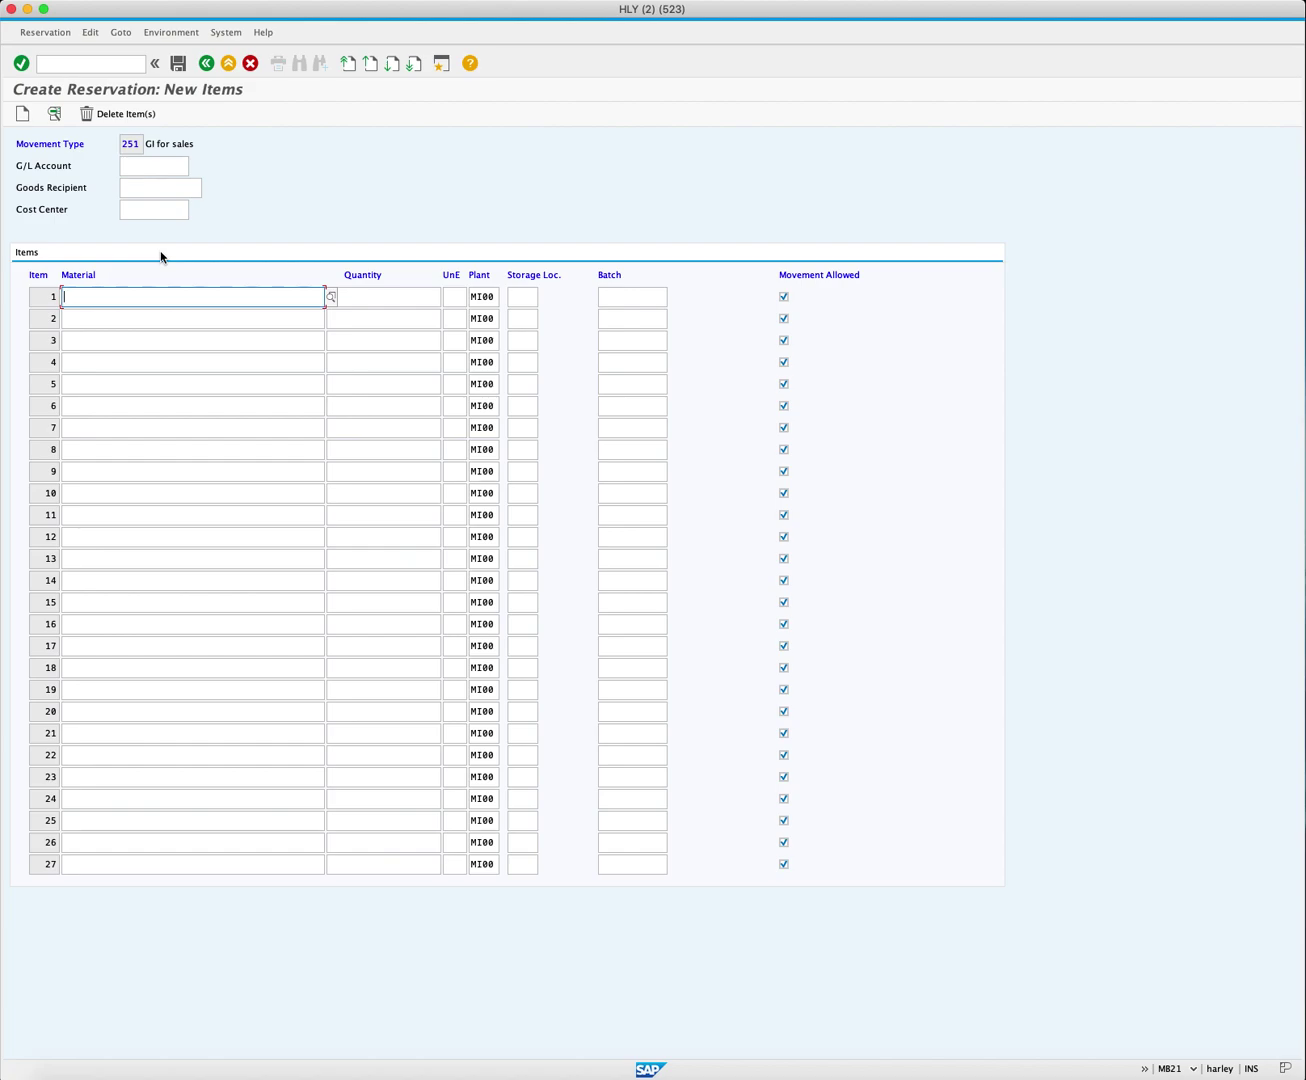
Fill the header with G/L account 720000 and cost center NASA1000
{"action": "left_click", "coordinate": [148, 168]}
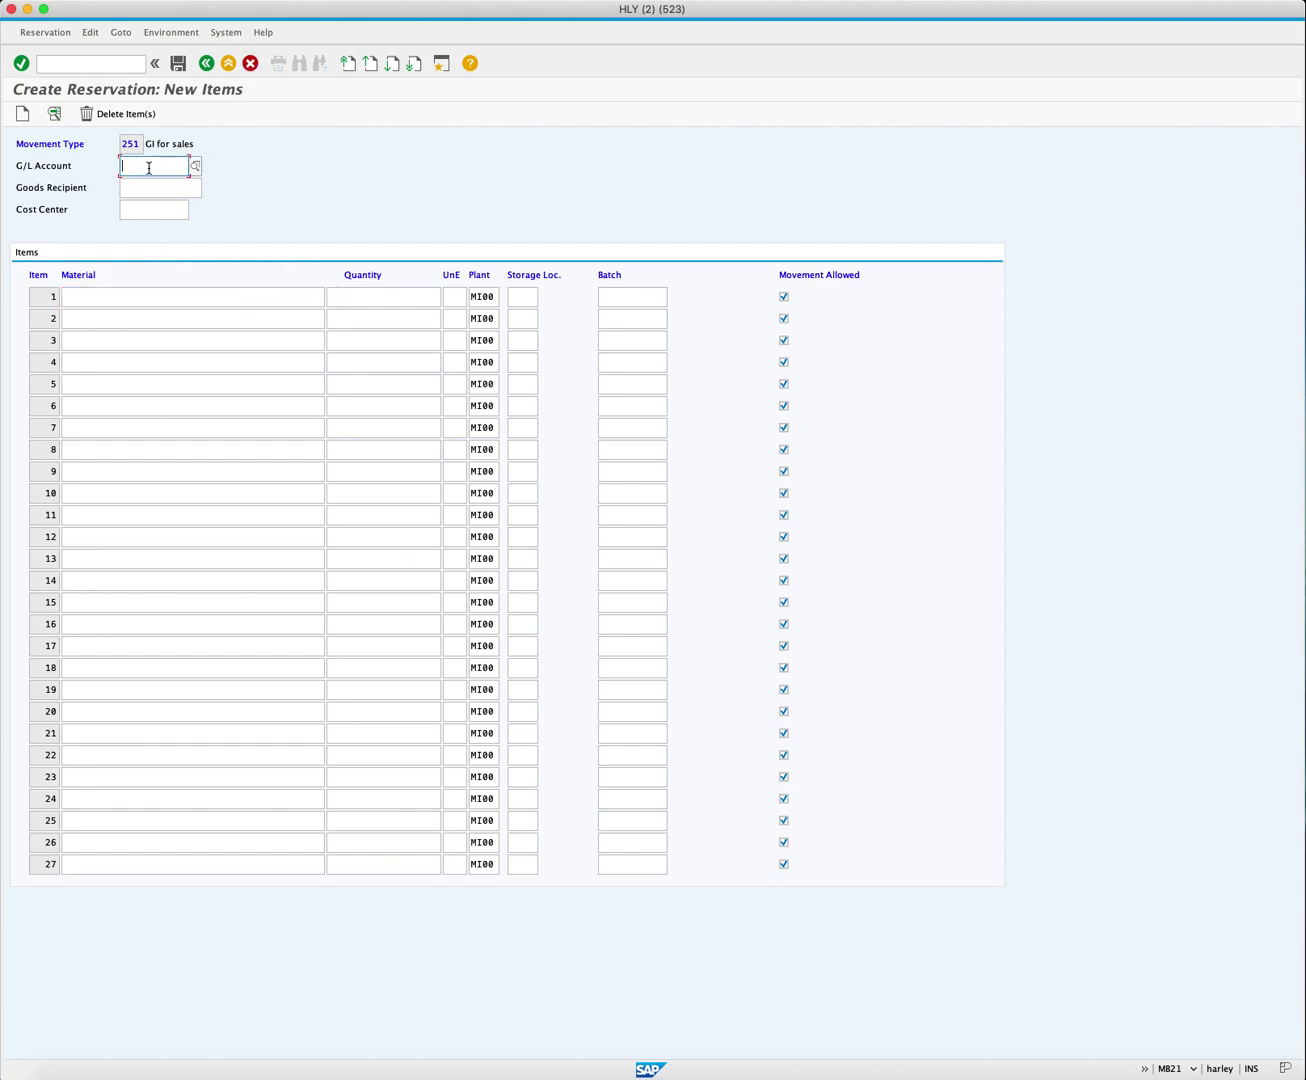
{"action": "type", "text": "72"}
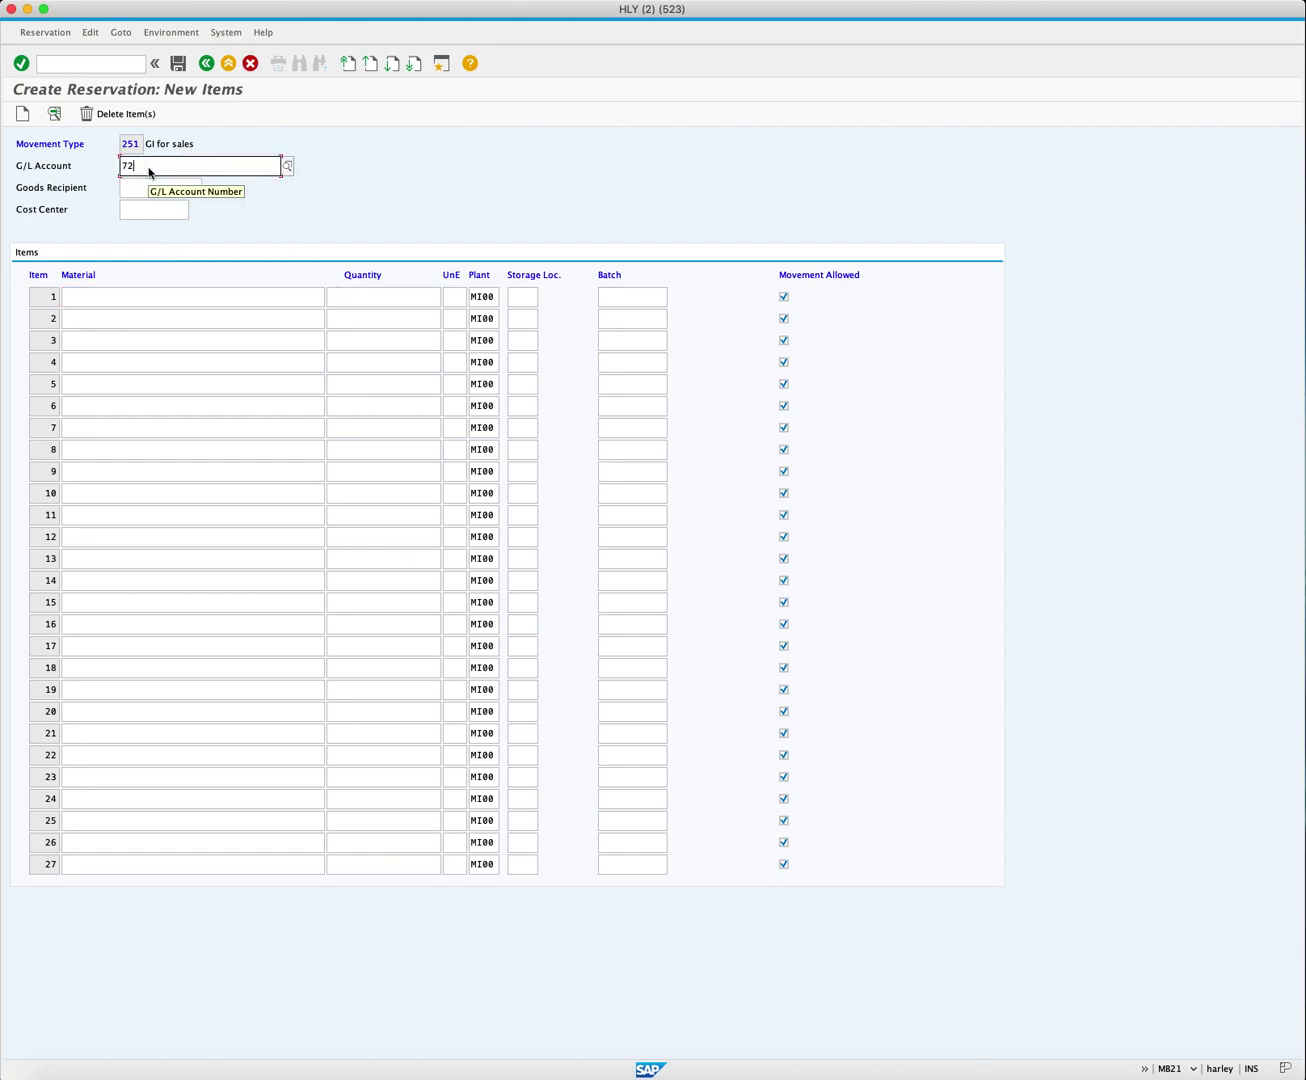
{"action": "type", "text": "0000"}
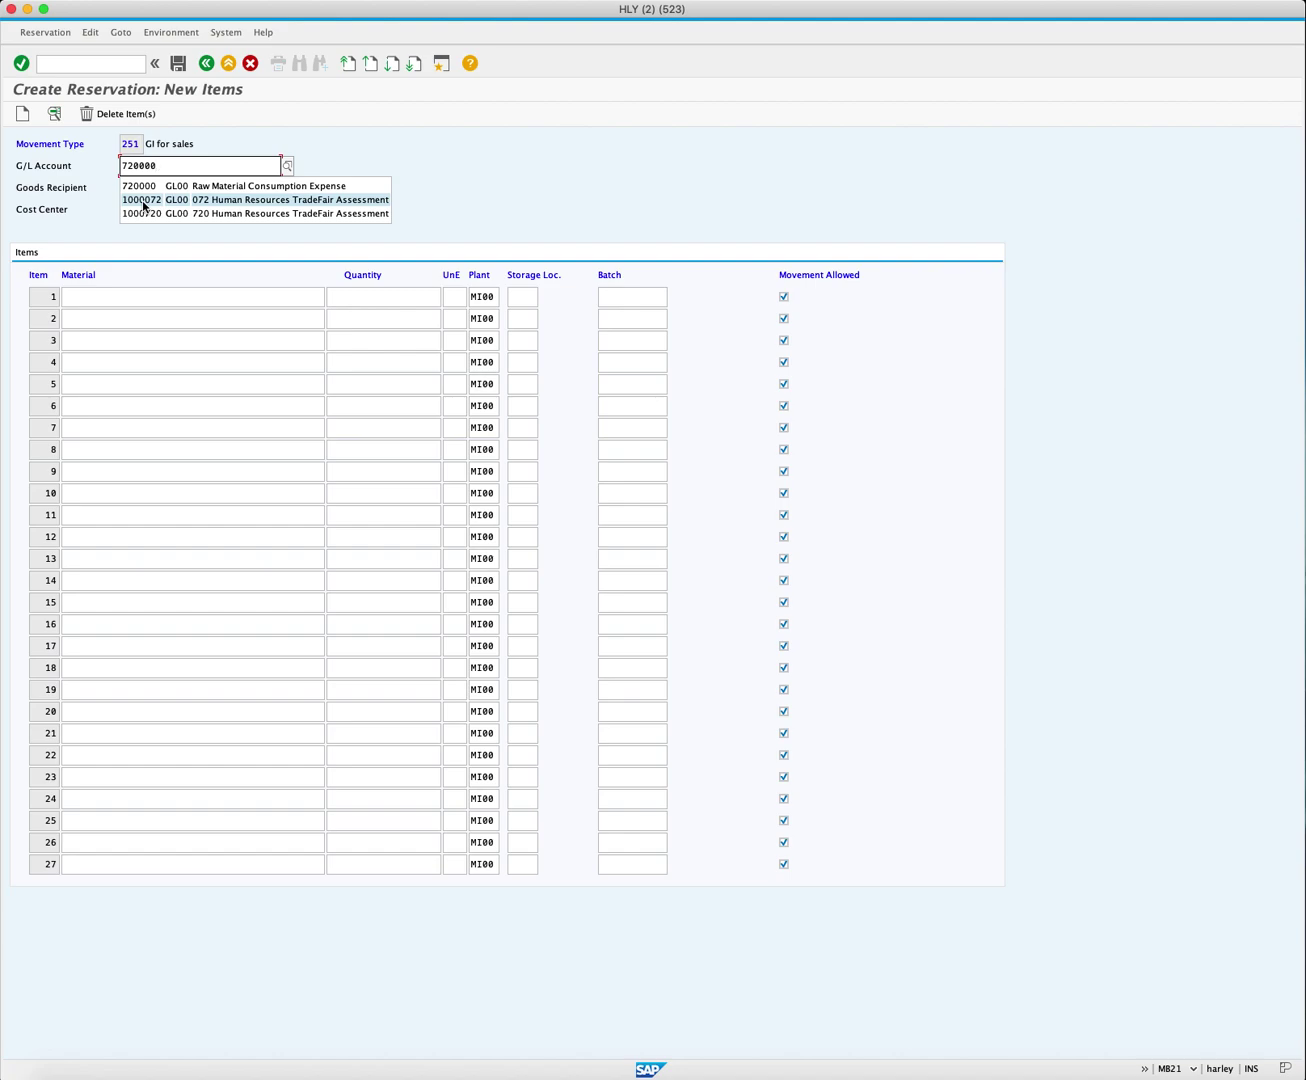
{"action": "left_click", "coordinate": [411, 181]}
{"action": "left_click", "coordinate": [125, 210]}
{"action": "type", "text": "N"}
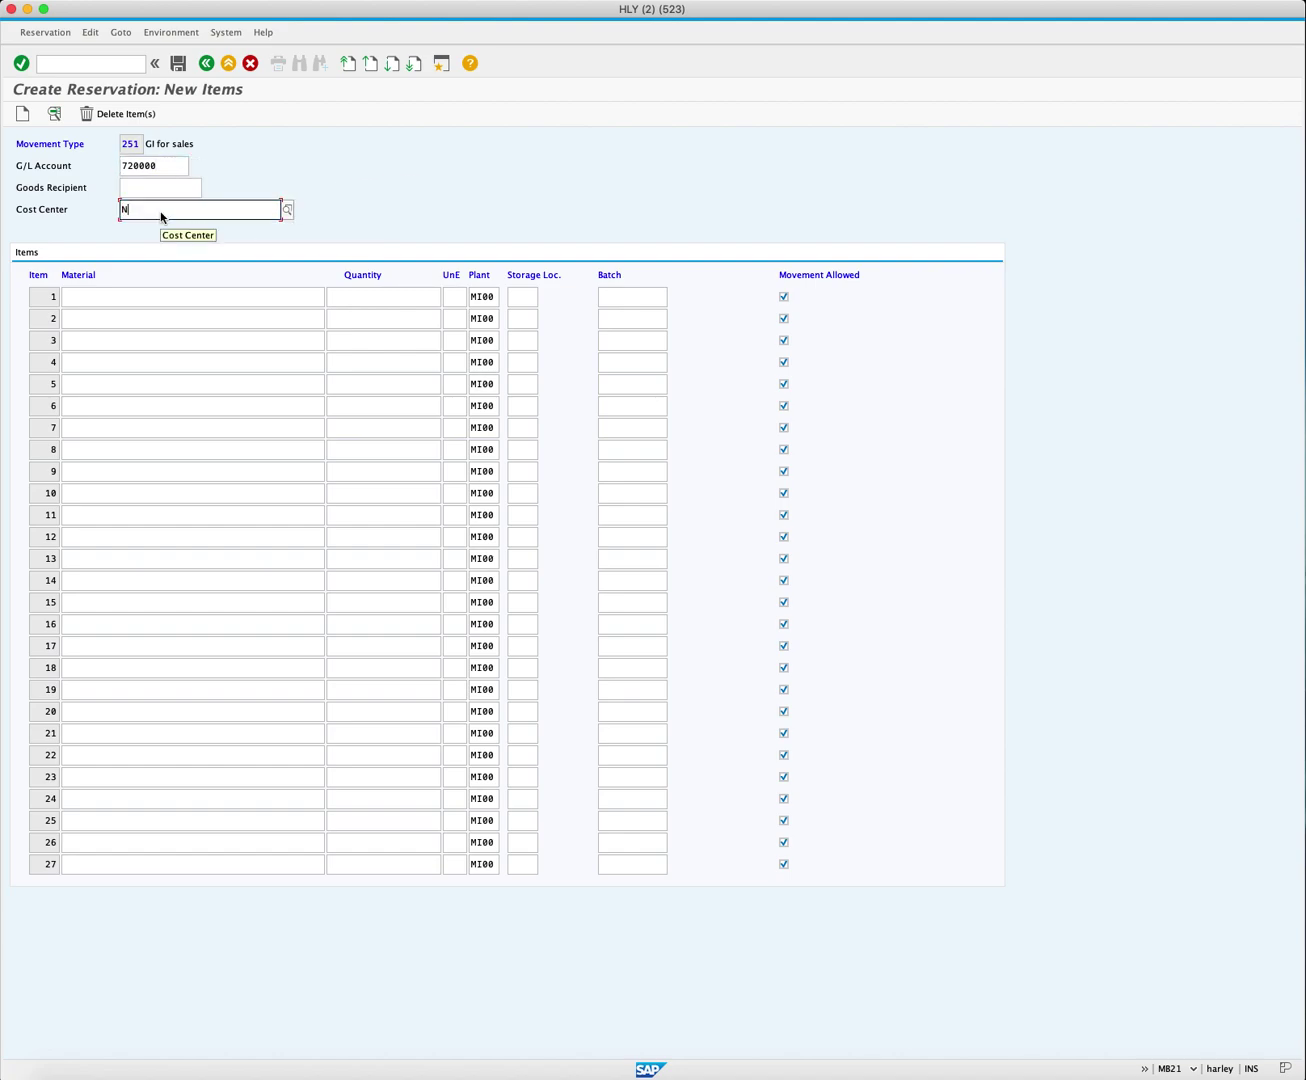
{"action": "type", "text": "ASA1000"}
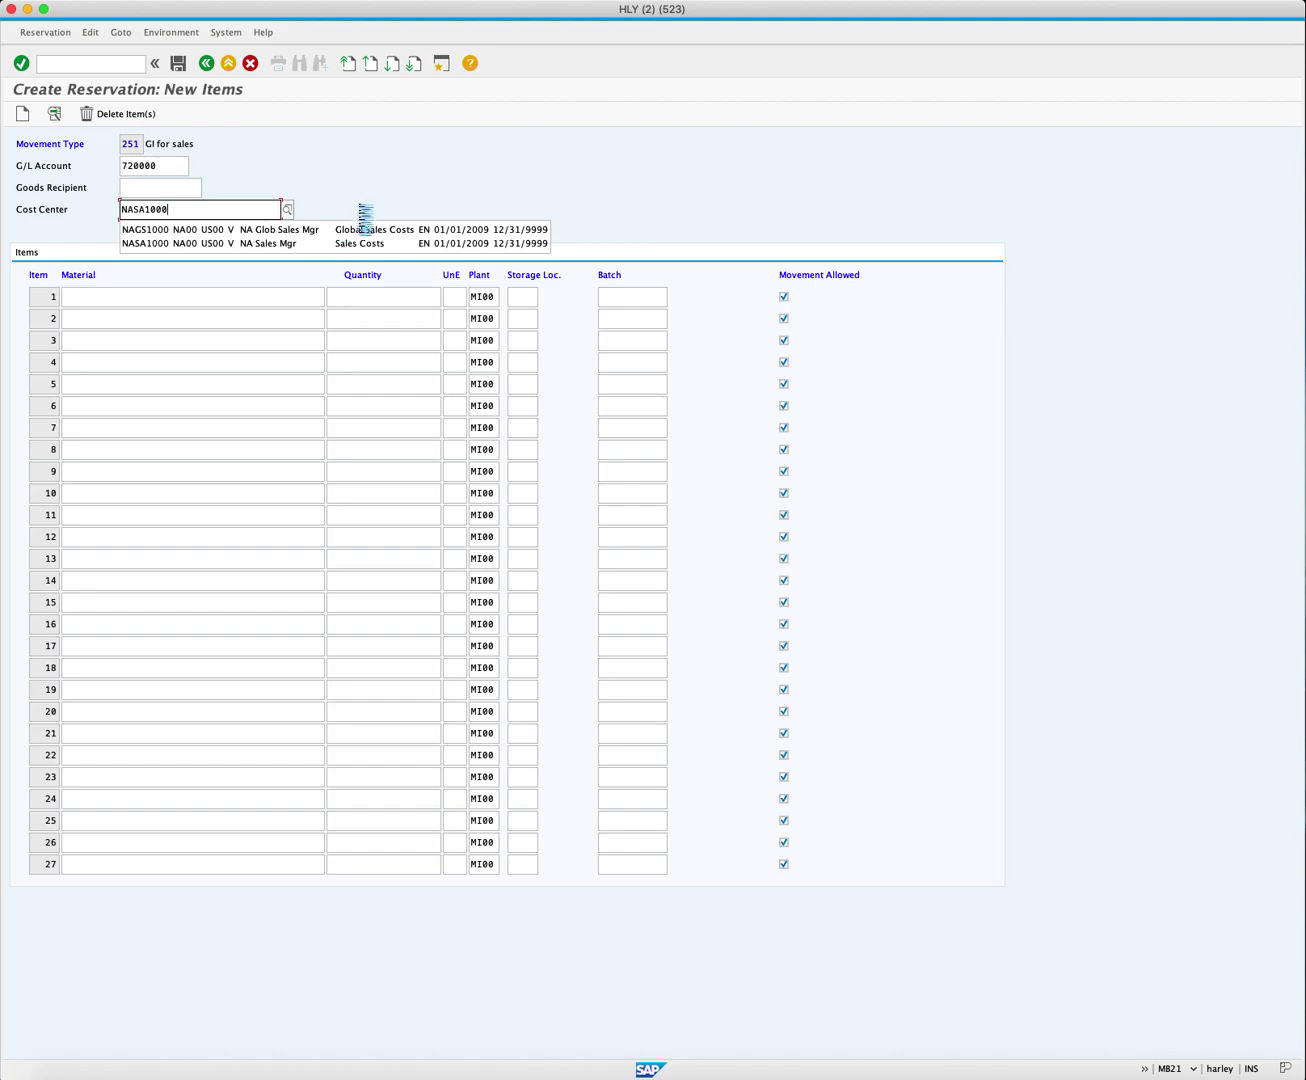
{"action": "key", "text": "super+z"}
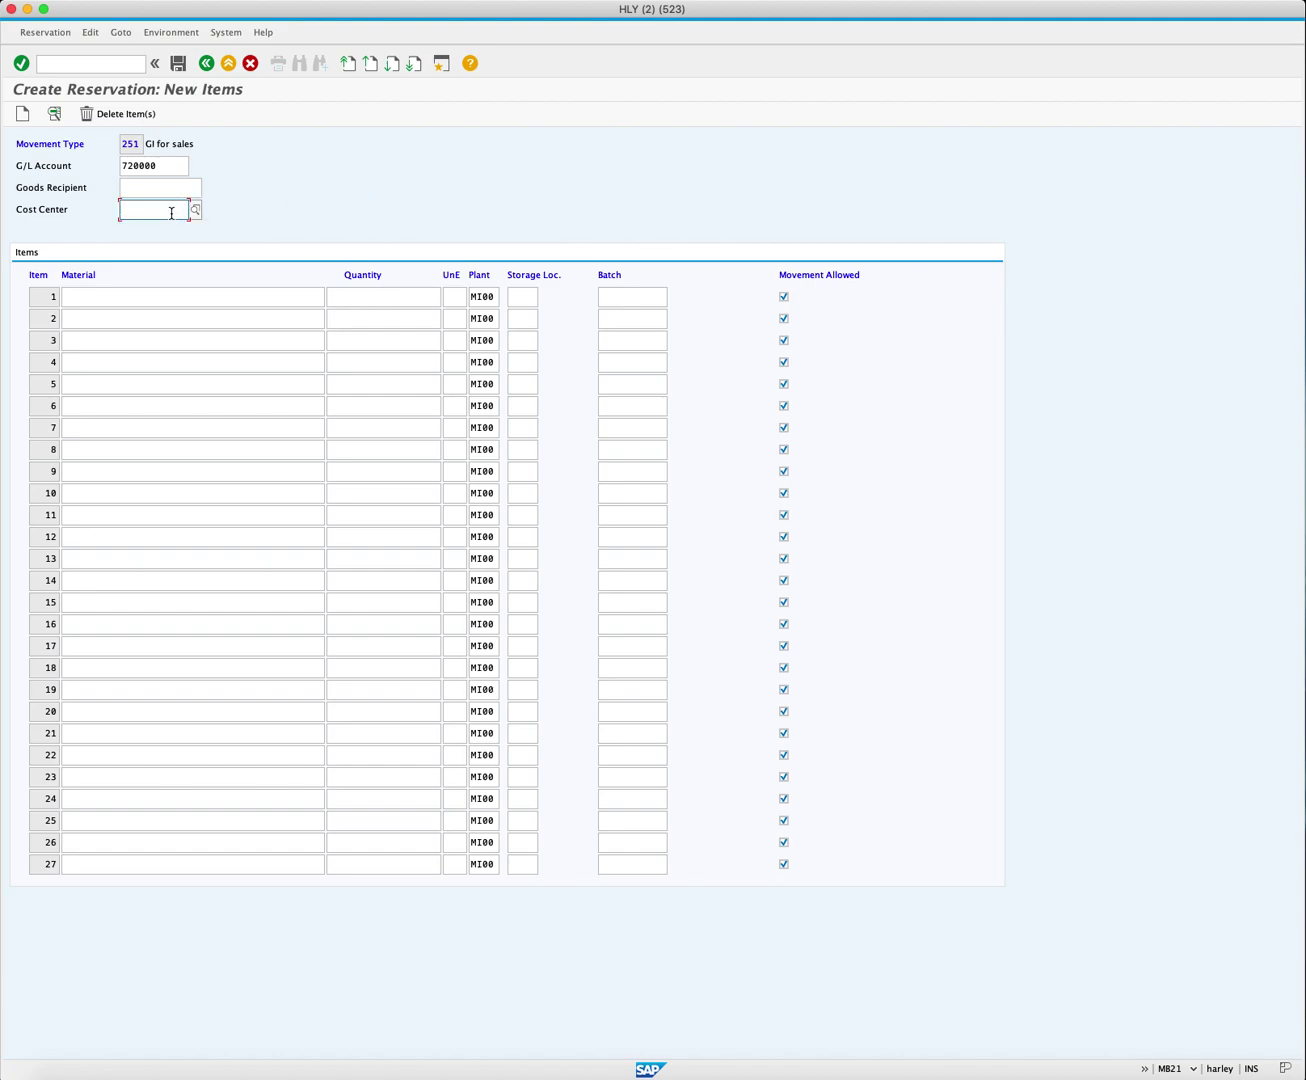
{"action": "type", "text": "NA"}
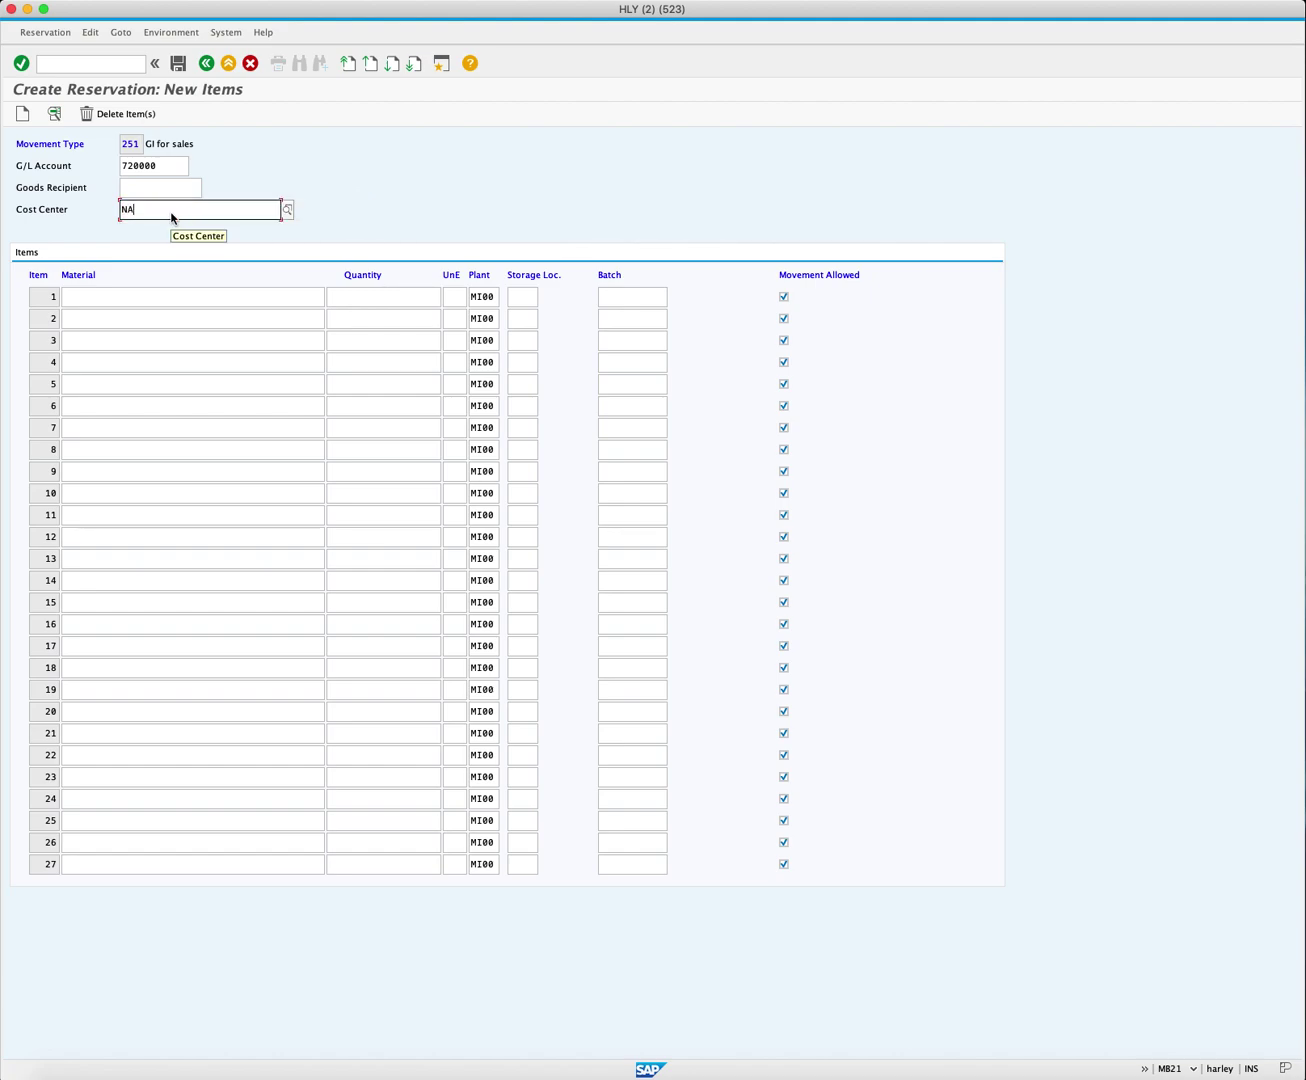
{"action": "type", "text": "SA1000"}
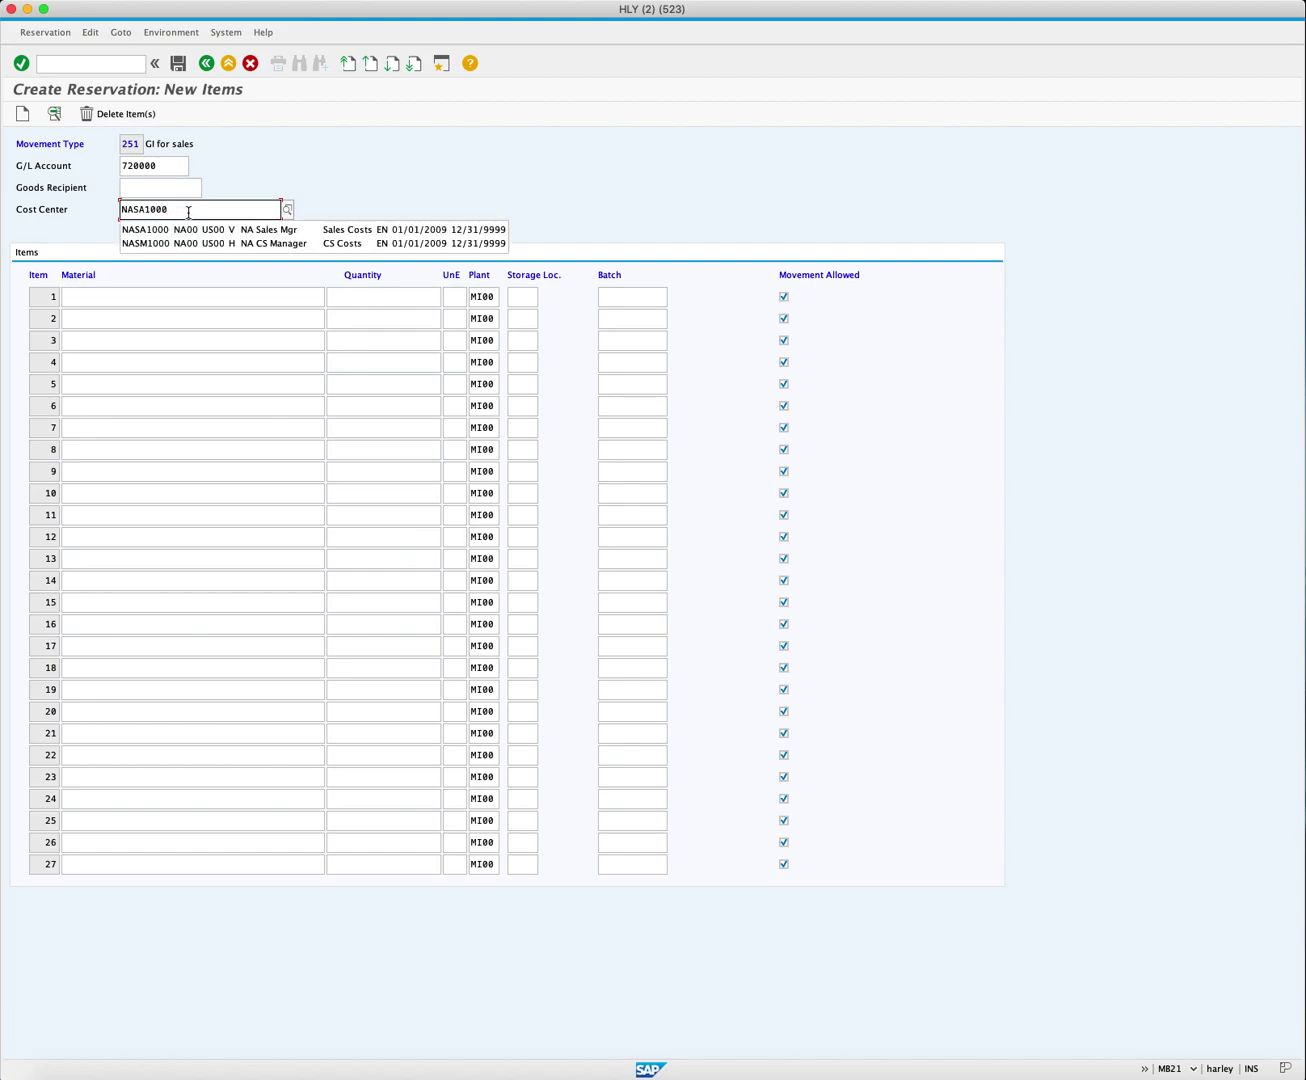
{"action": "left_click", "coordinate": [155, 230]}
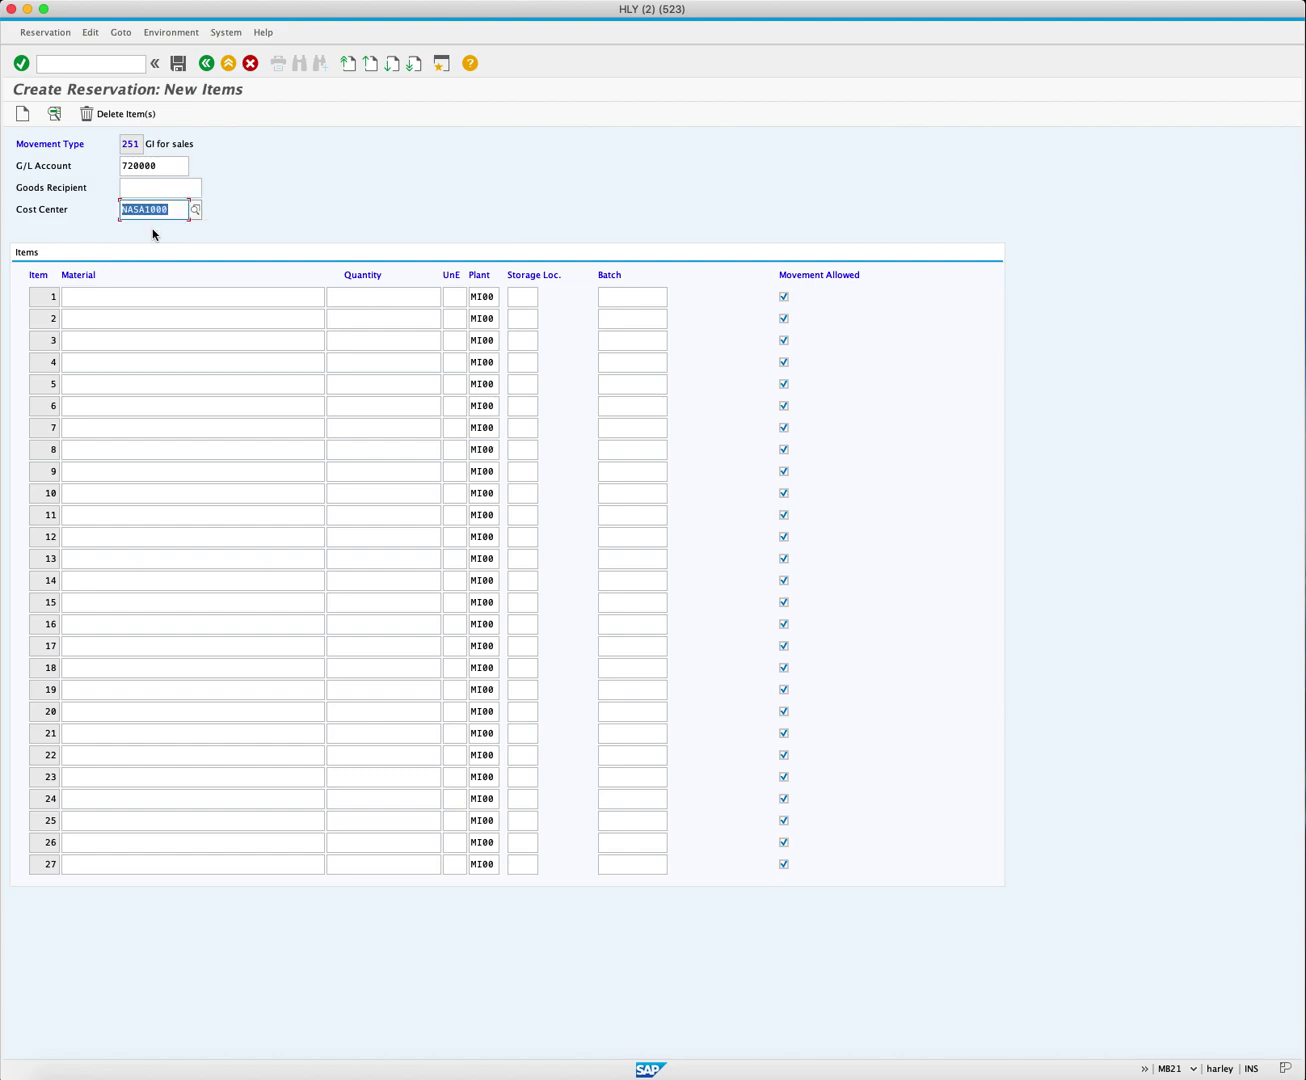
Enter material EPAD1000 with quantity 200 in item row 1
{"action": "left_click", "coordinate": [126, 296]}
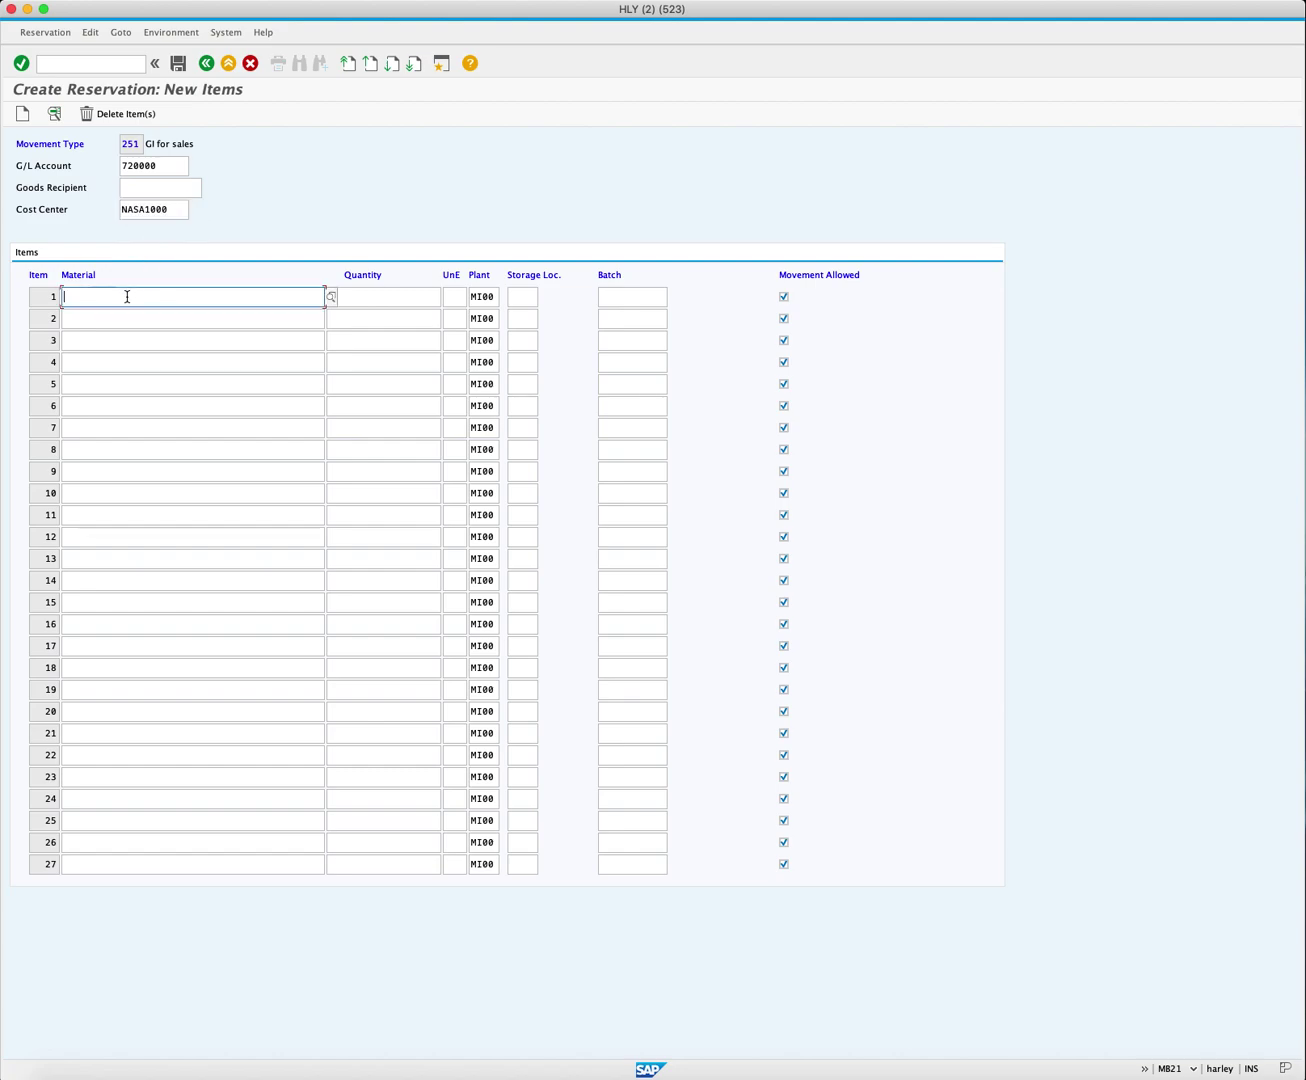
{"action": "type", "text": "EPAD10"}
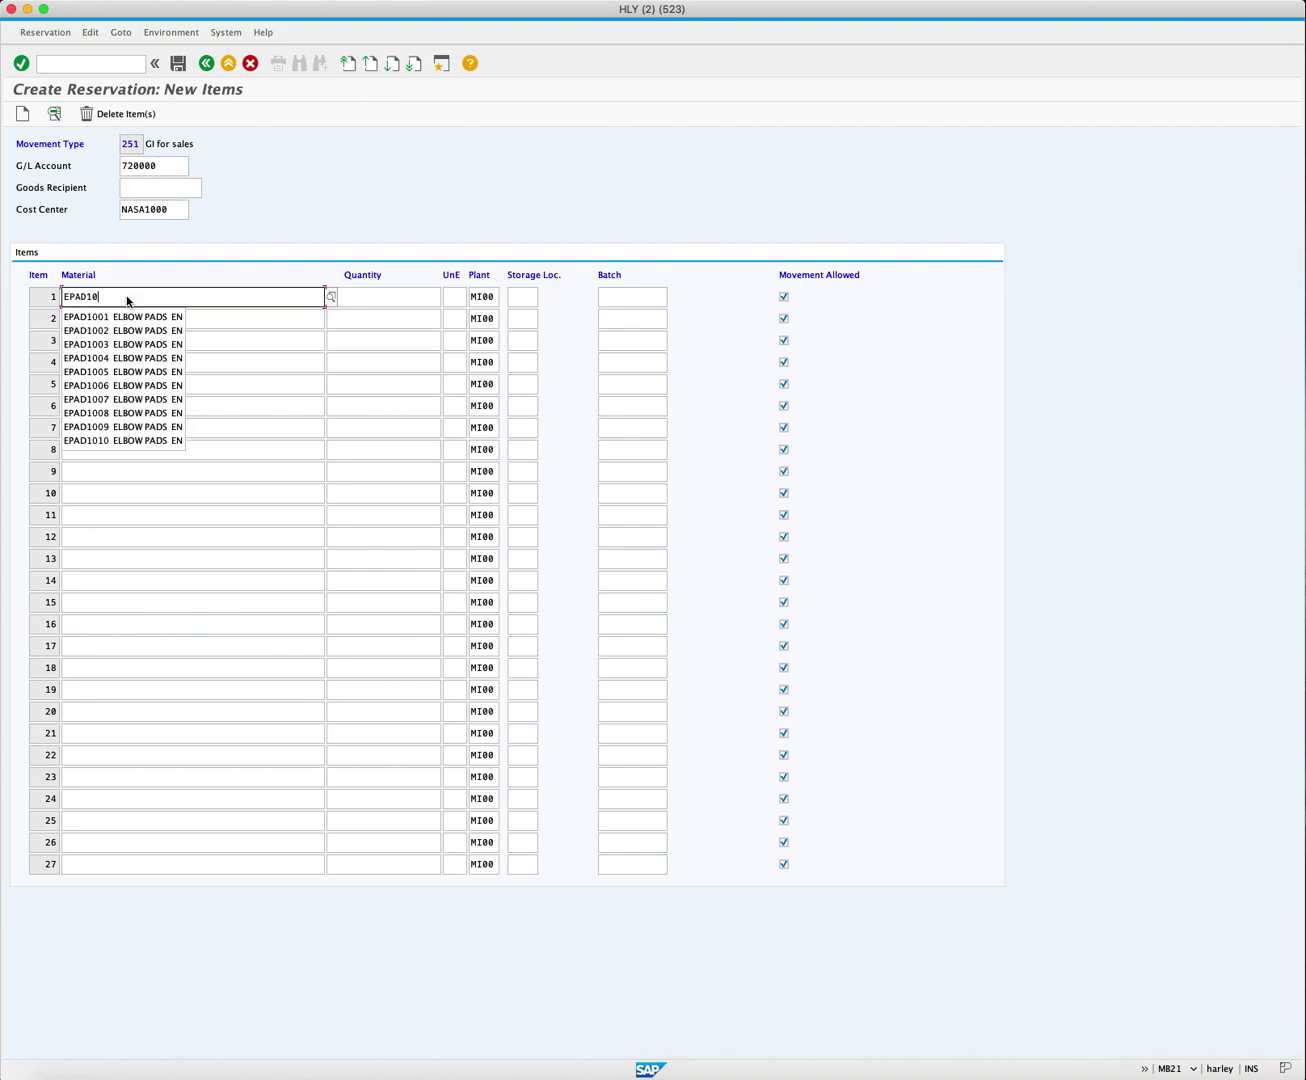
{"action": "type", "text": "00"}
{"action": "left_click", "coordinate": [390, 296]}
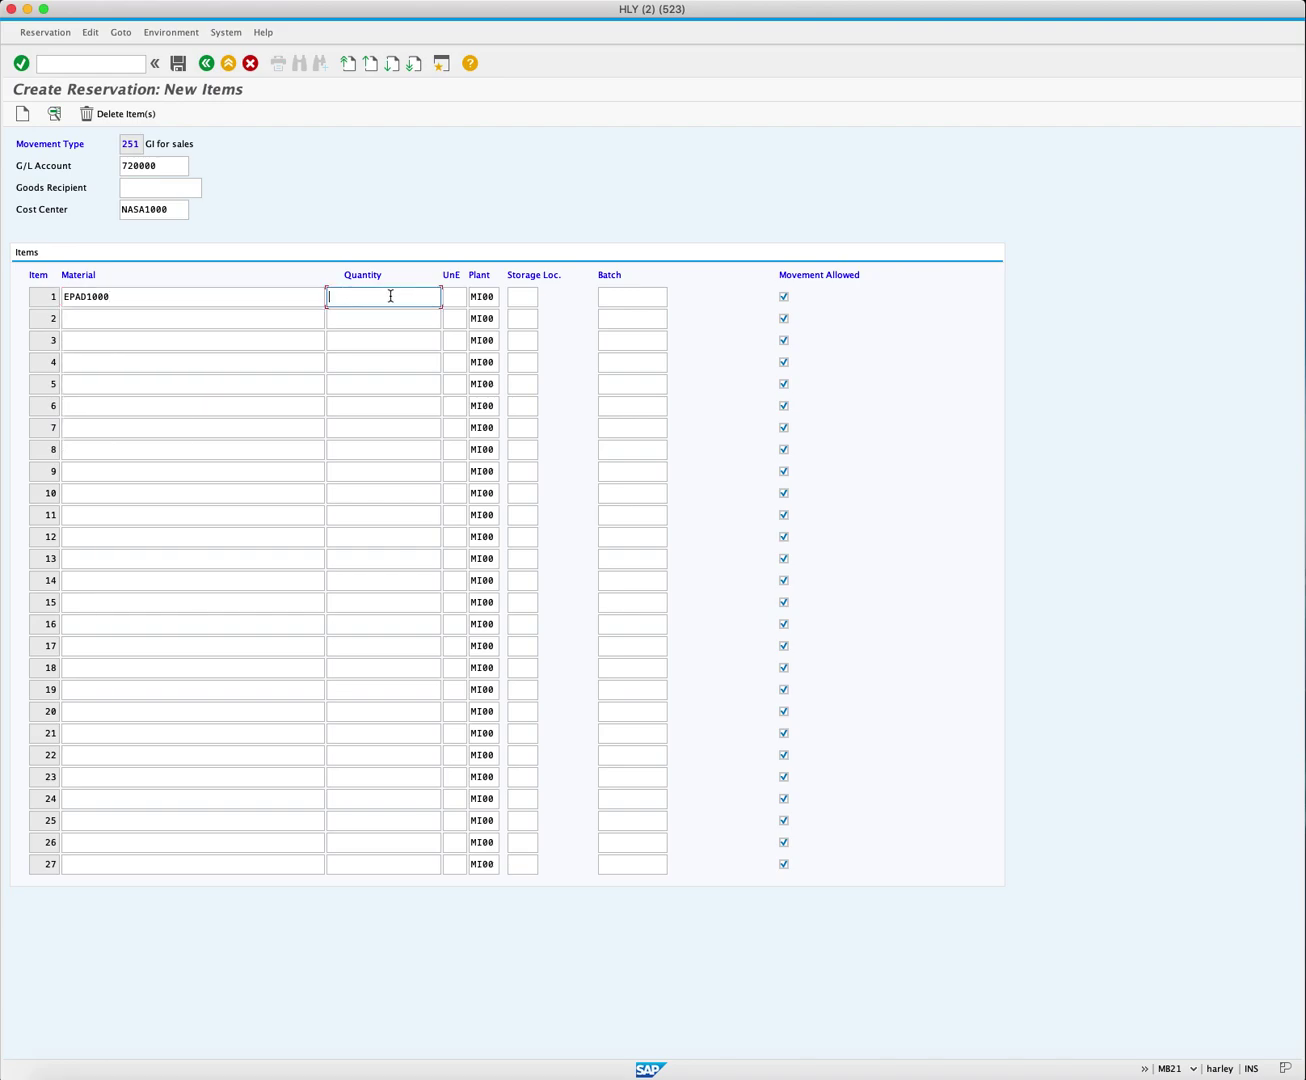
{"action": "type", "text": "200"}
{"action": "left_click", "coordinate": [43, 34]}
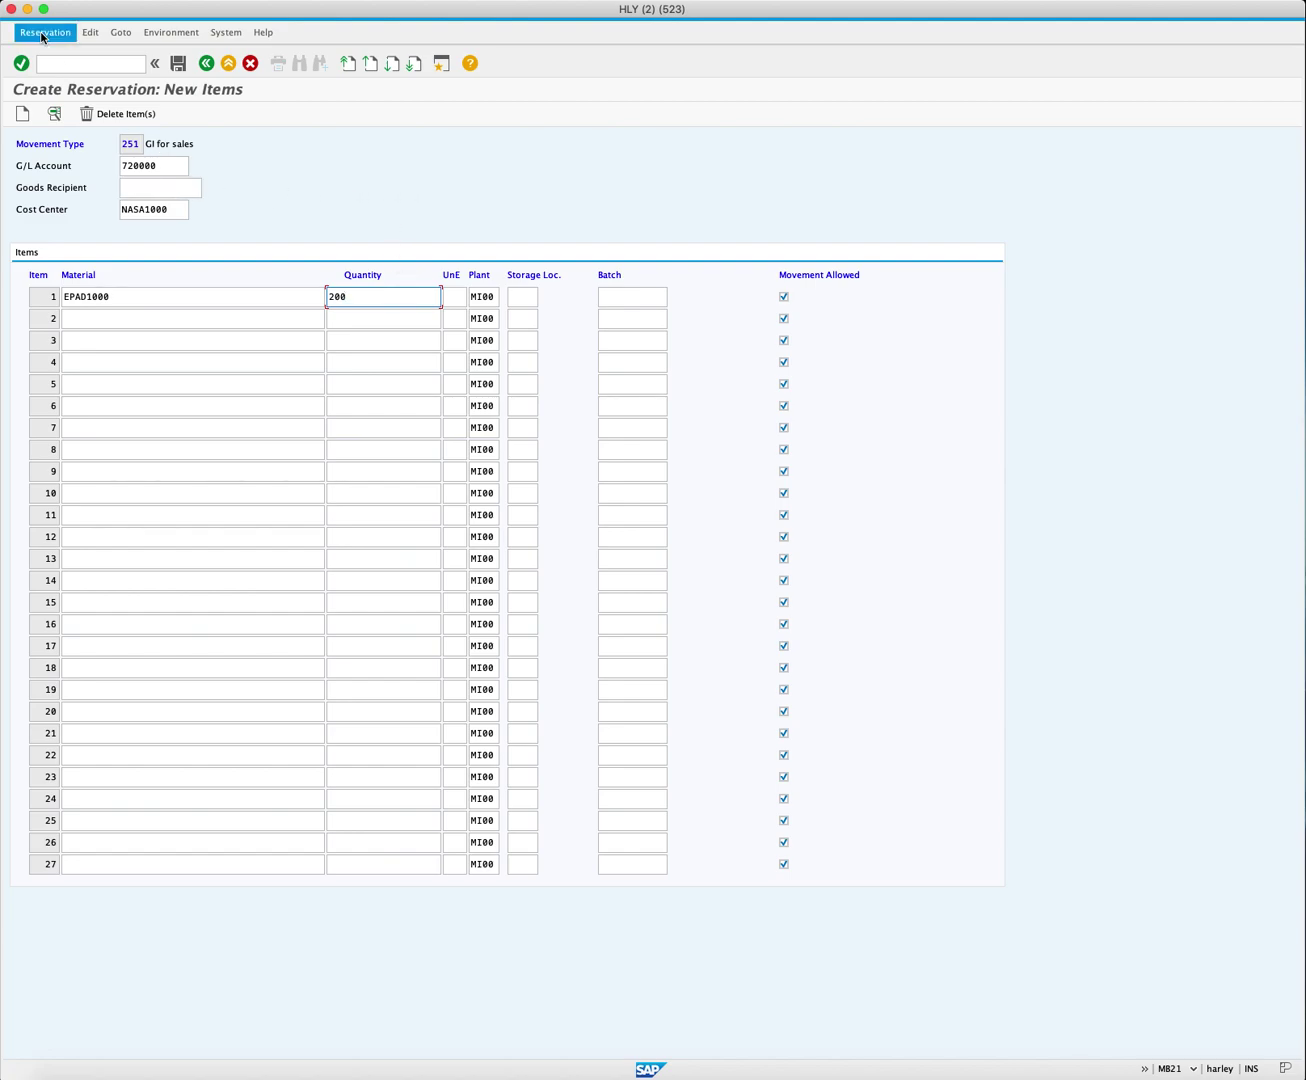
{"action": "left_click", "coordinate": [64, 63]}
Open MMBE in a new session via /oMMBE for EPAD1000 at plant MI00
{"action": "type", "text": "/o"}
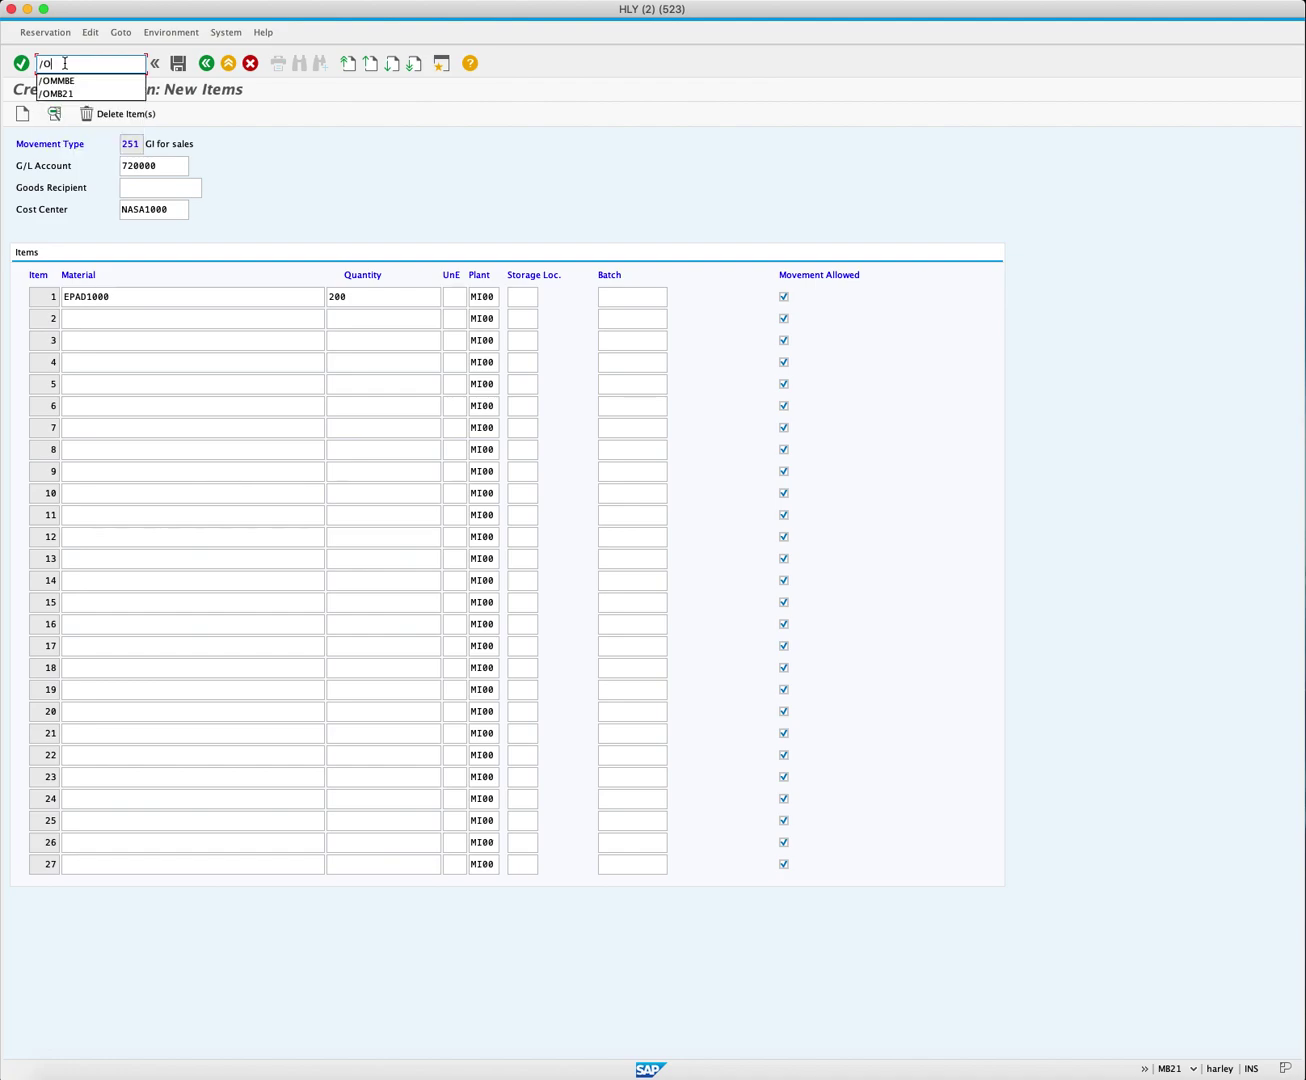
{"action": "type", "text": "MMB"}
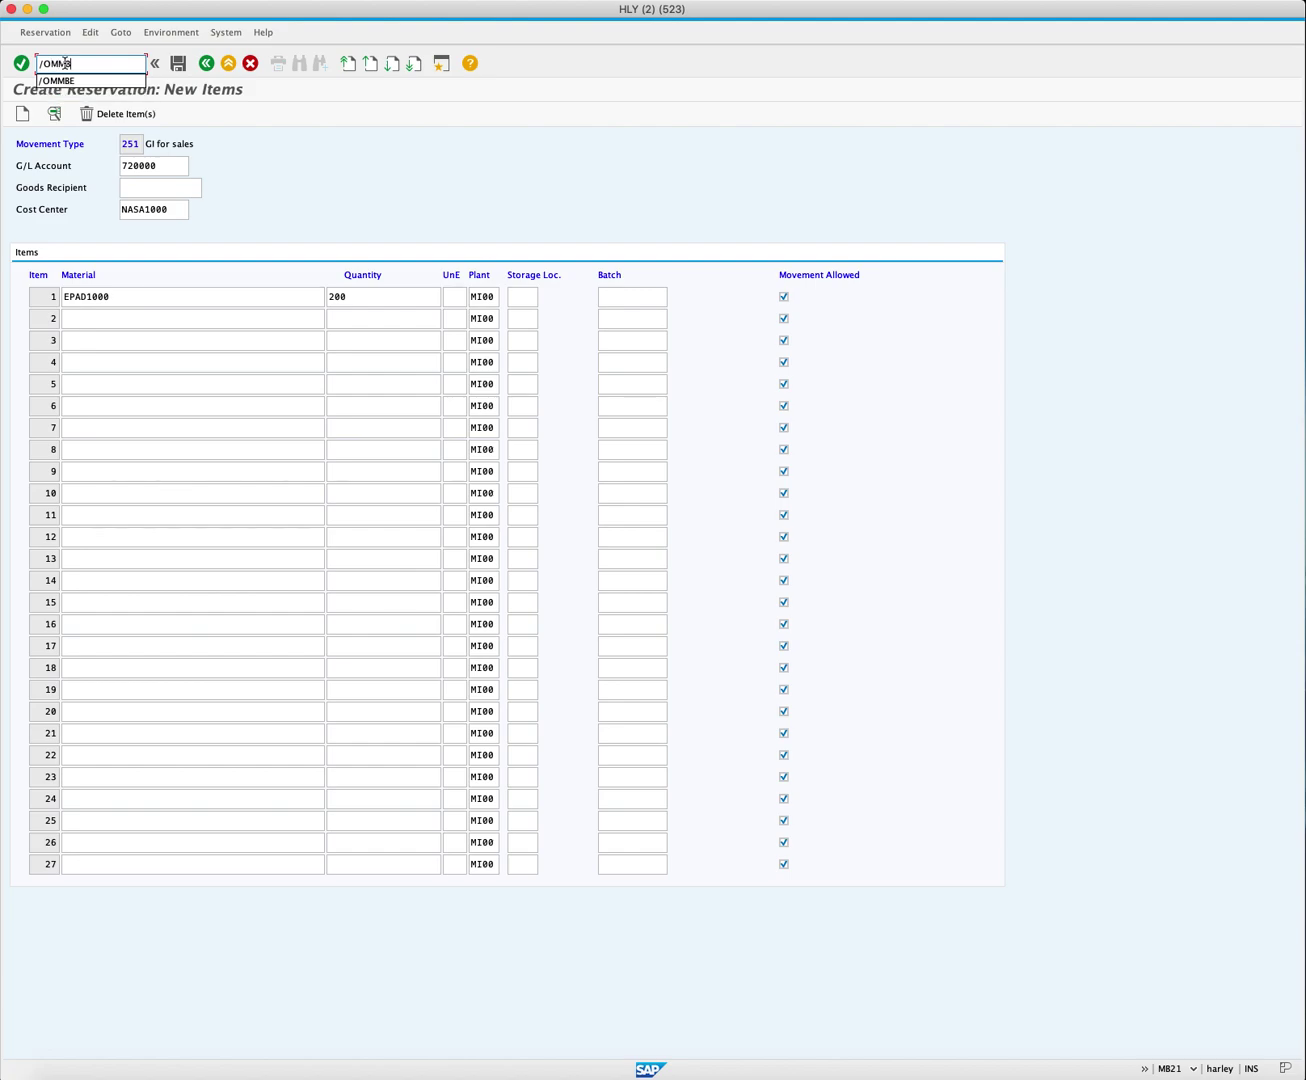
{"action": "type", "text": "E"}
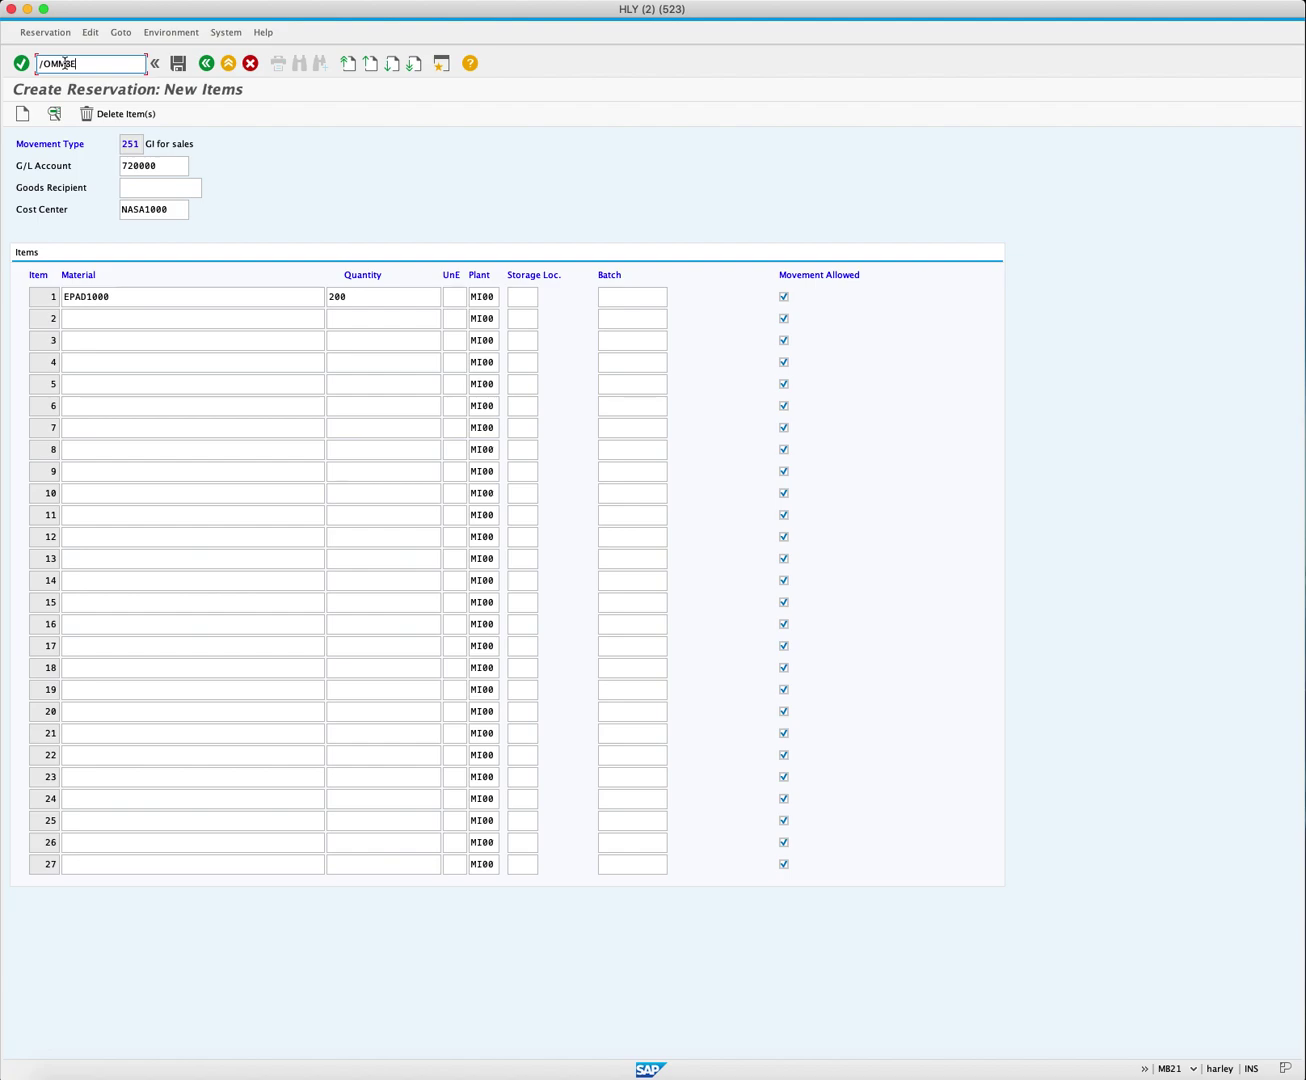
{"action": "key", "text": "Return"}
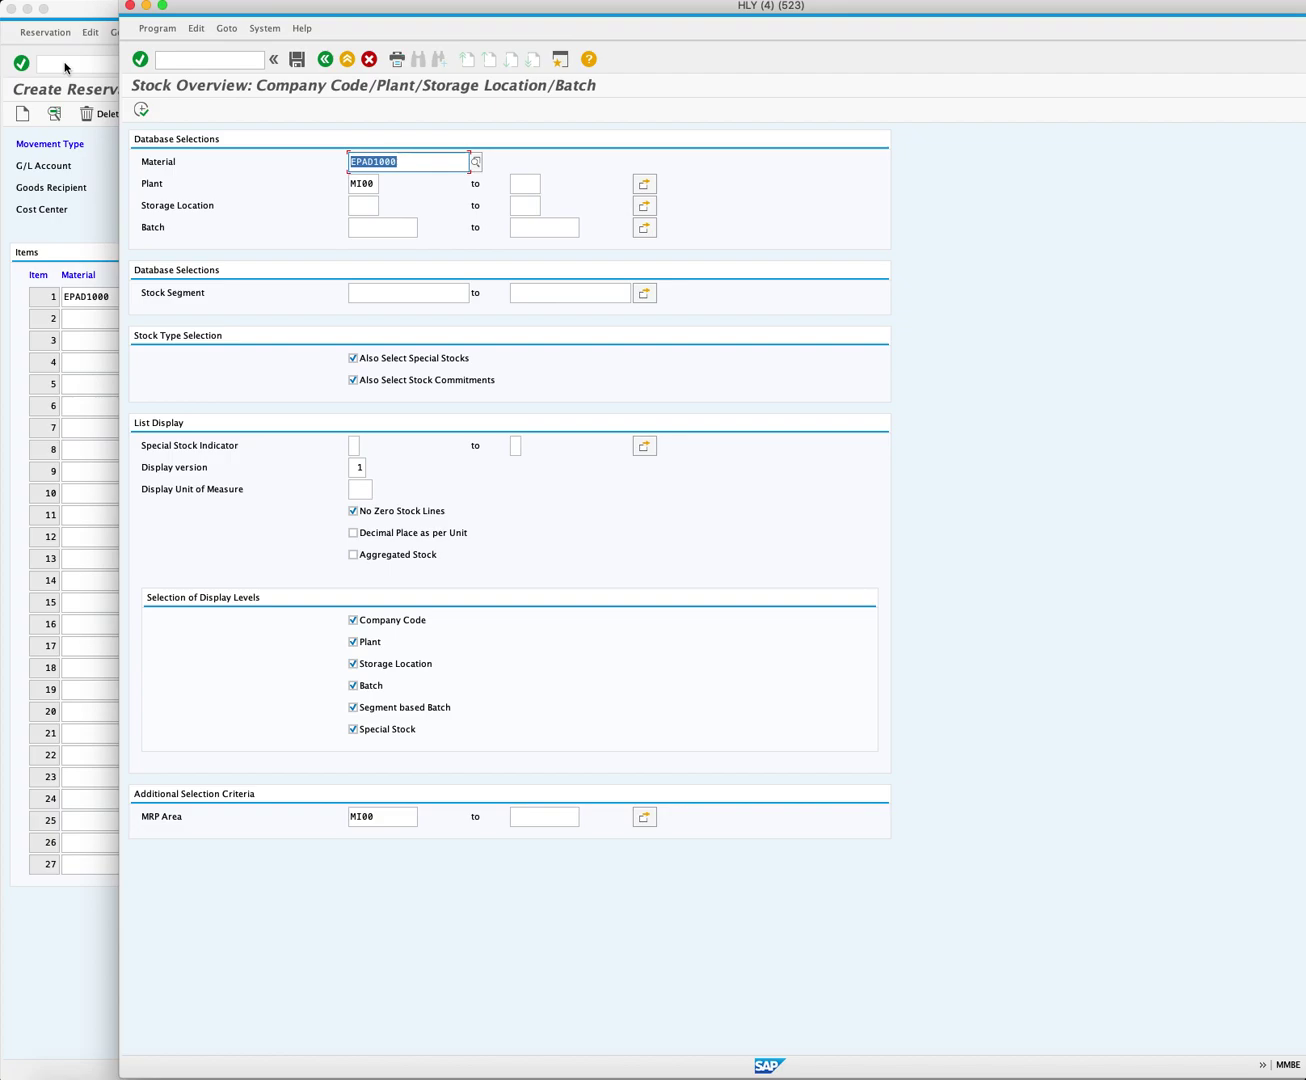
Execute the stock overview report for EPAD1000 at plant MI00
{"action": "left_click", "coordinate": [141, 110]}
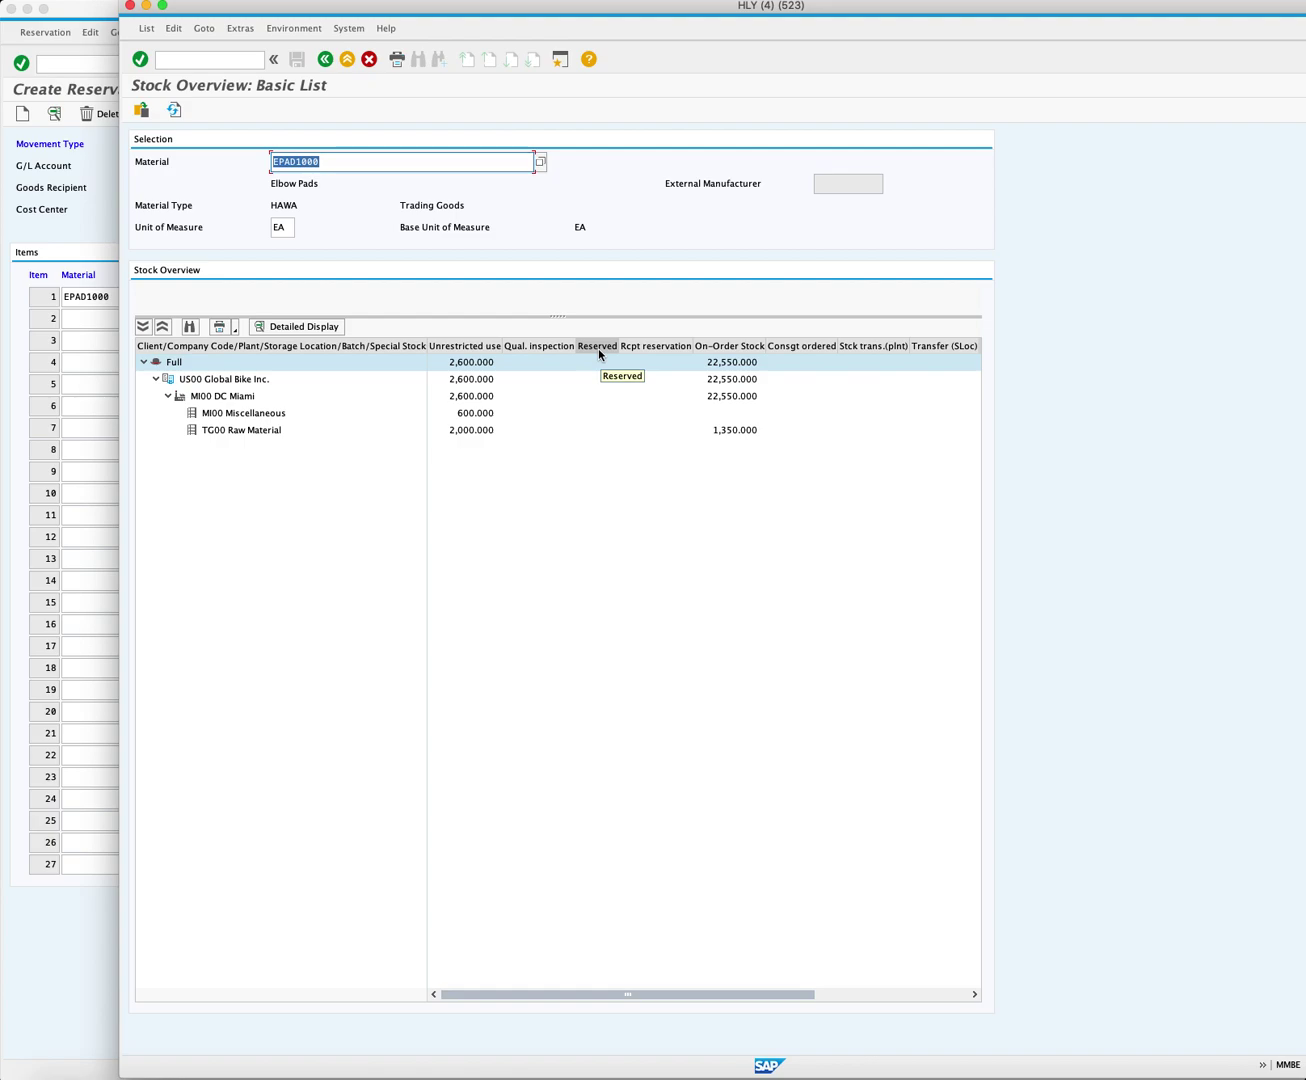
Return to the reservation window and save the 200-unit EPAD1000 reservation
{"action": "left_click", "coordinate": [97, 214]}
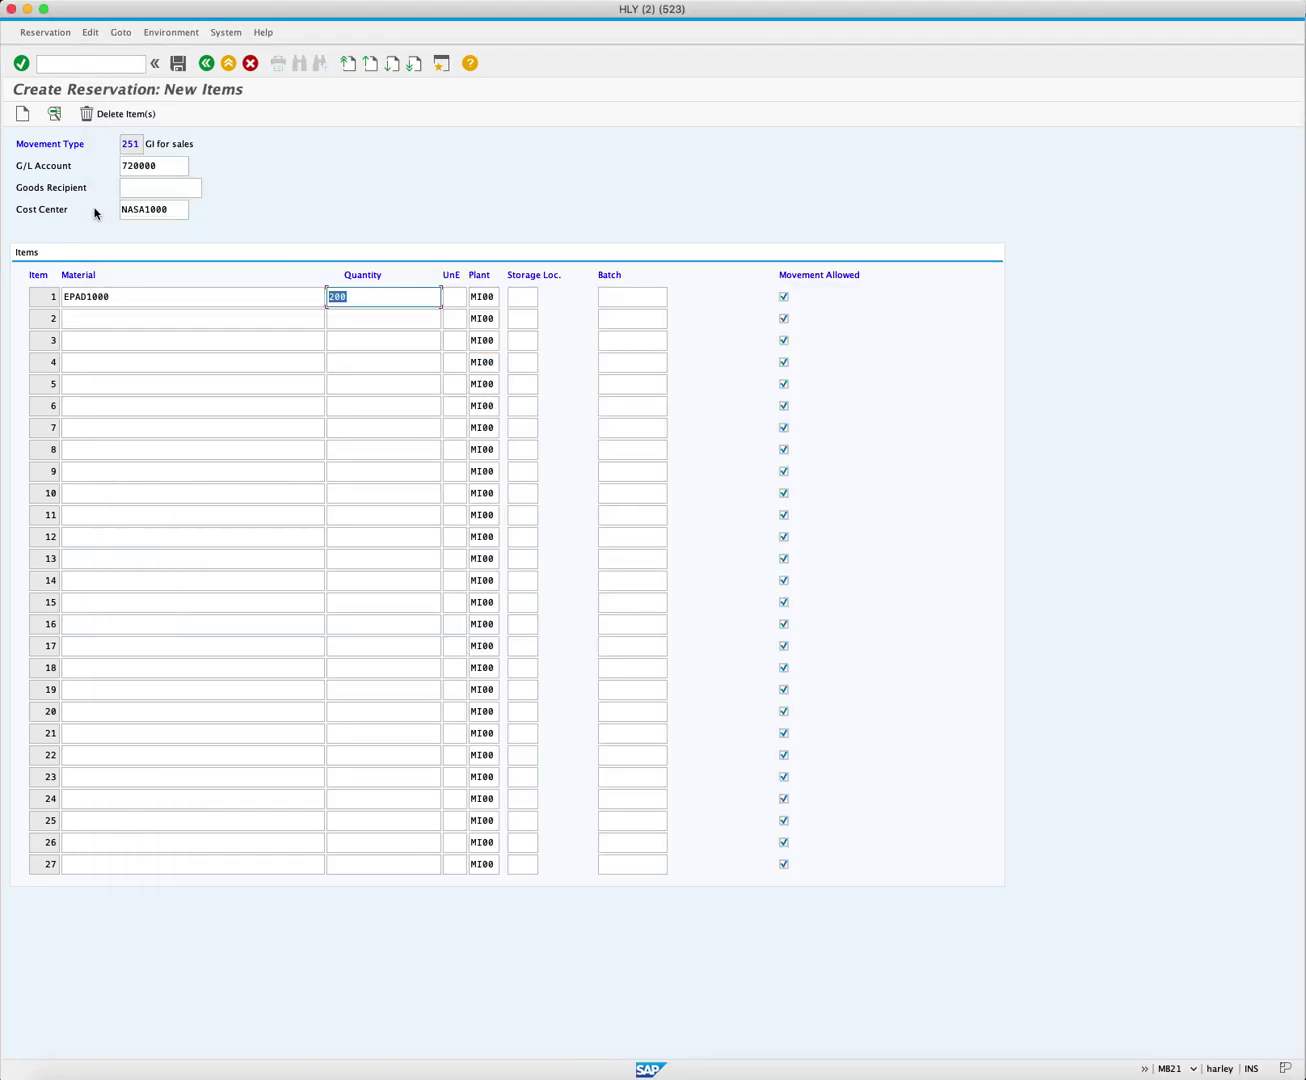
{"action": "left_click", "coordinate": [177, 66]}
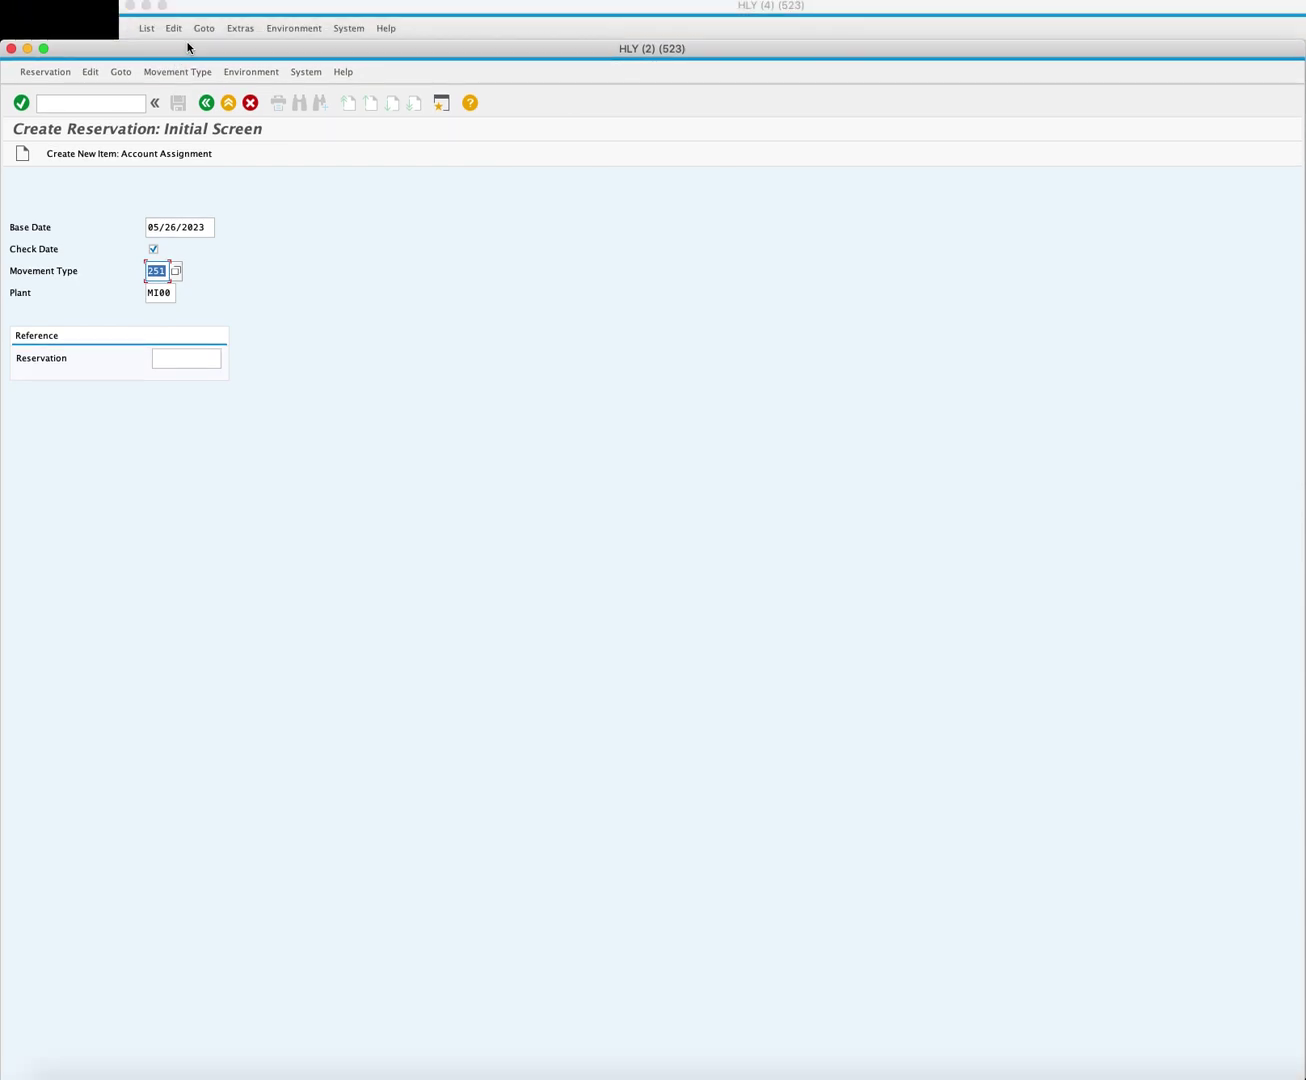
Bring up the EPAD1000 stock overview and refresh its figures
{"action": "left_click", "coordinate": [225, 14]}
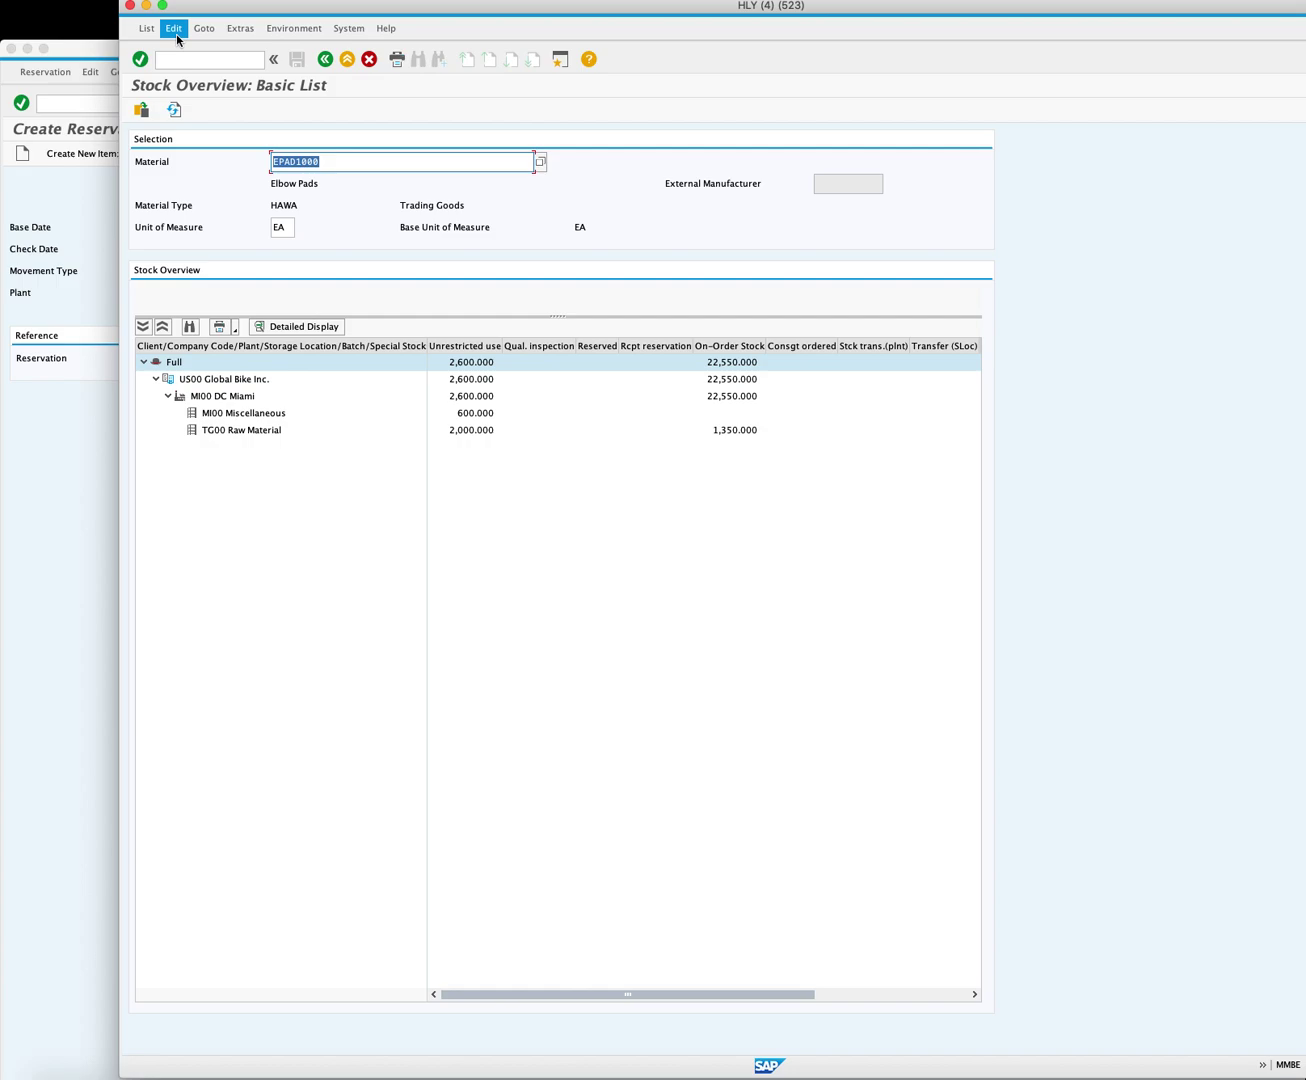
{"action": "left_click", "coordinate": [175, 109]}
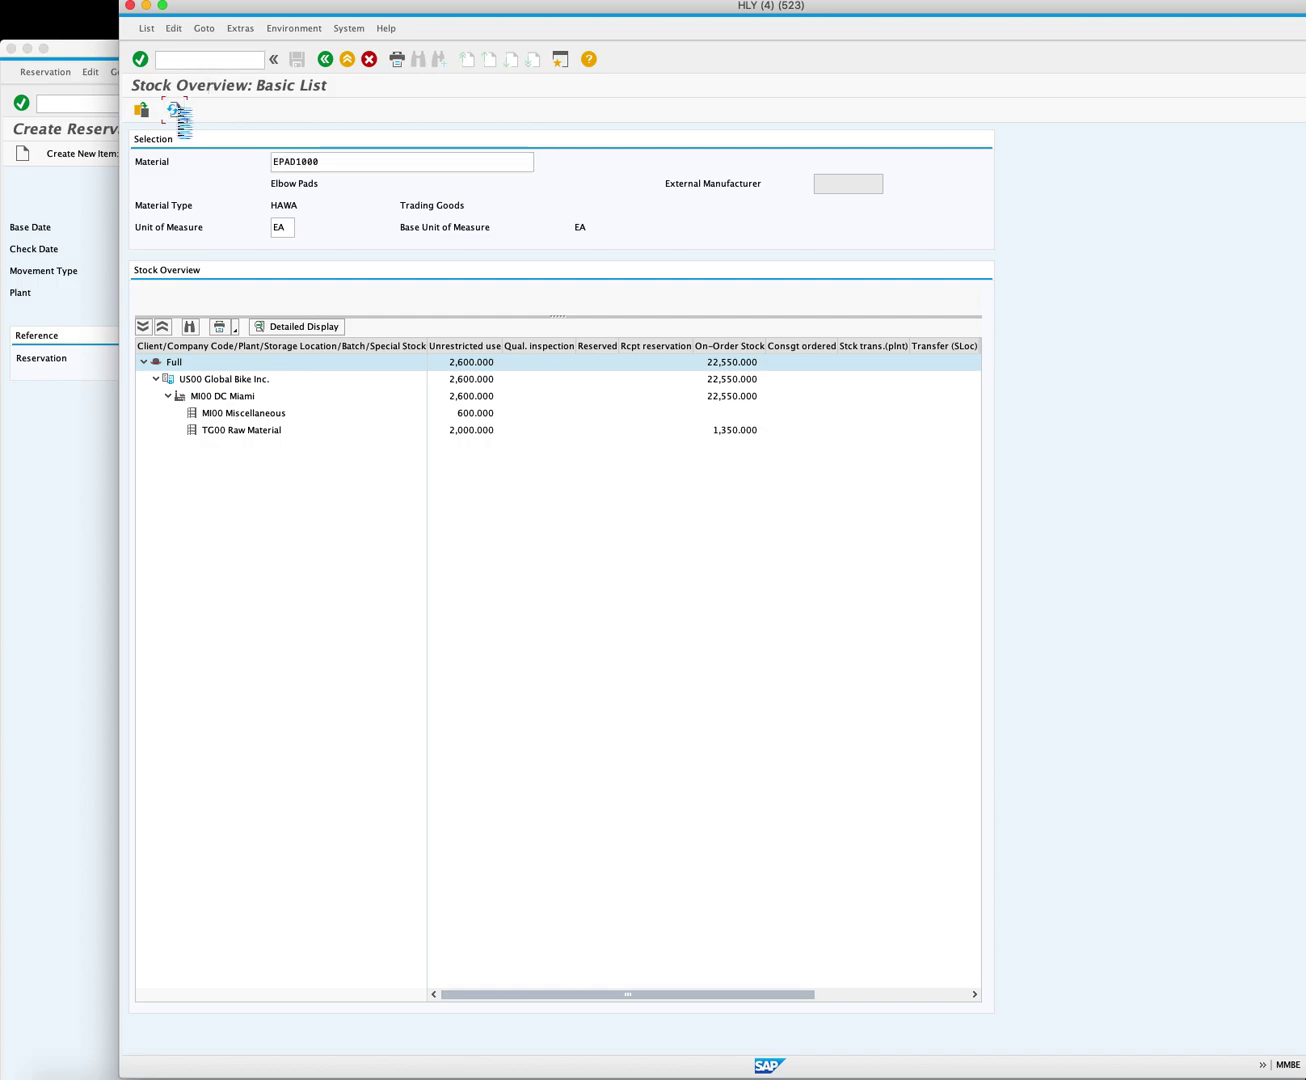